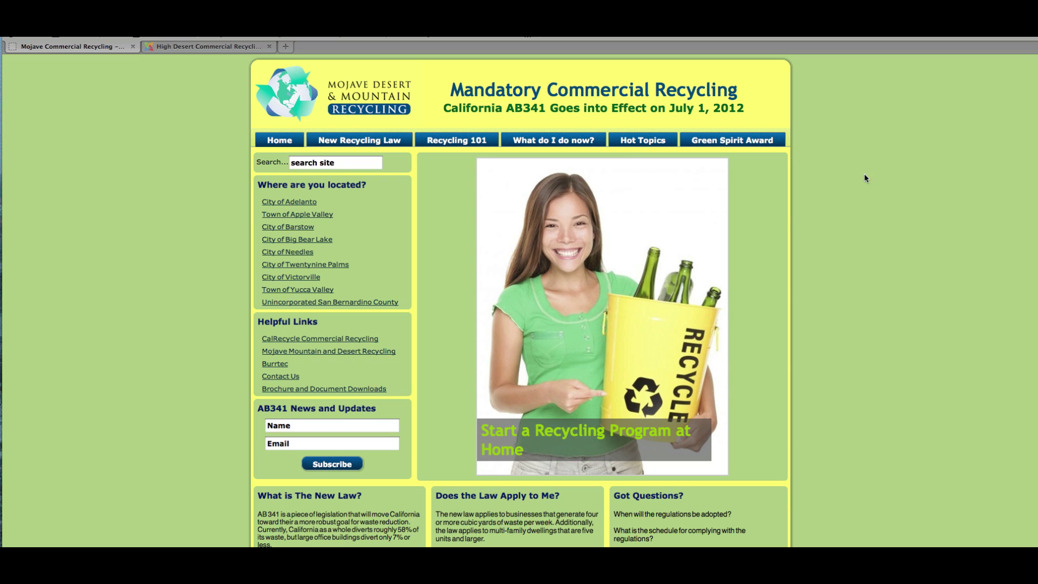
# Reload the home page and open the Green Spirit Award Application link under Helpful Links.
pyautogui.moveTo(732, 140)
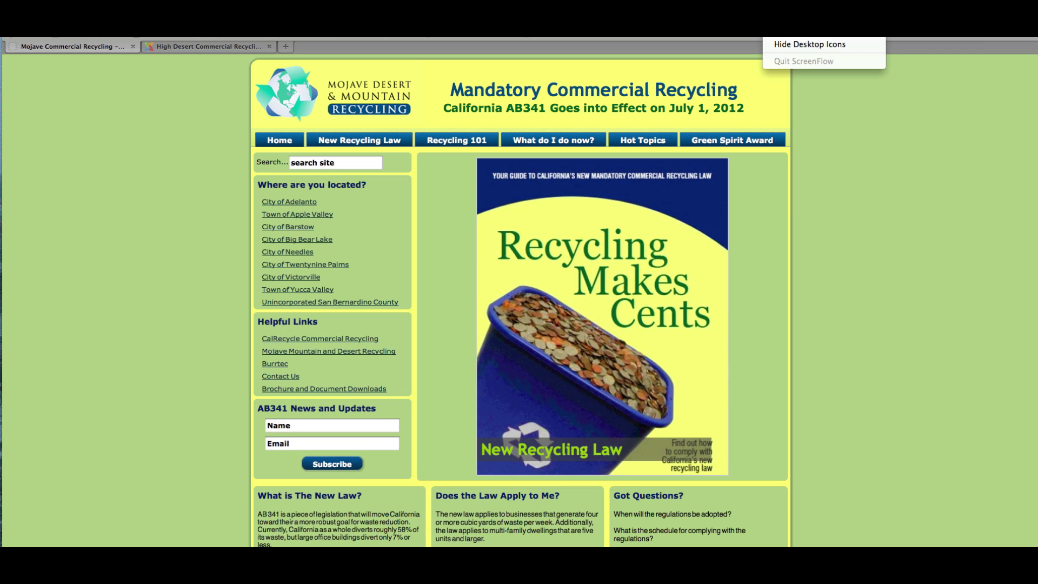
pyautogui.click(870, 156)
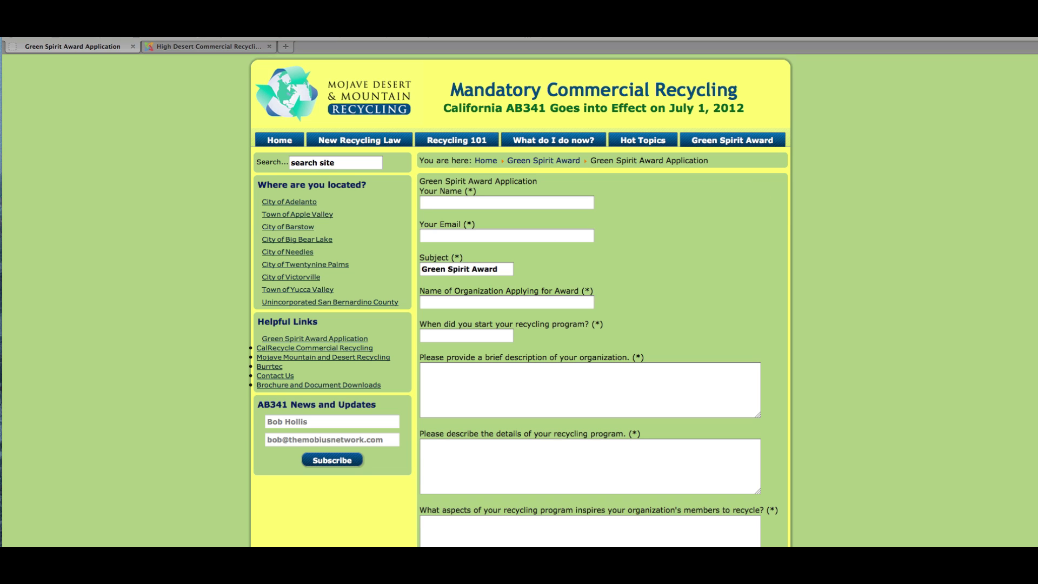
# Scroll through the Green Spirit Award Application form down to the CAPTCHA and Submit Application button.
pyautogui.scroll(-2, 519, 297)
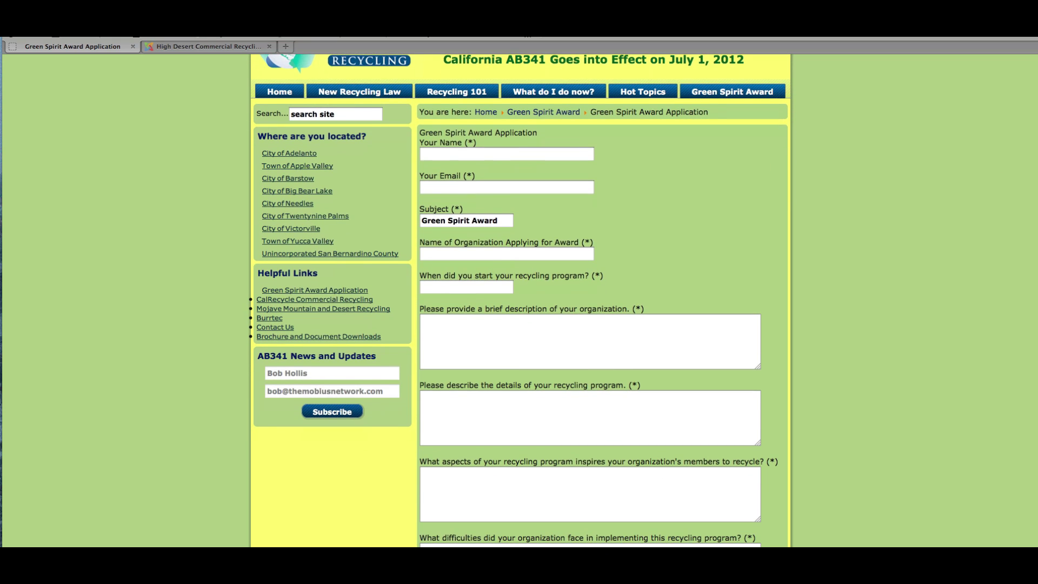
pyautogui.scroll(-3, 973, 167)
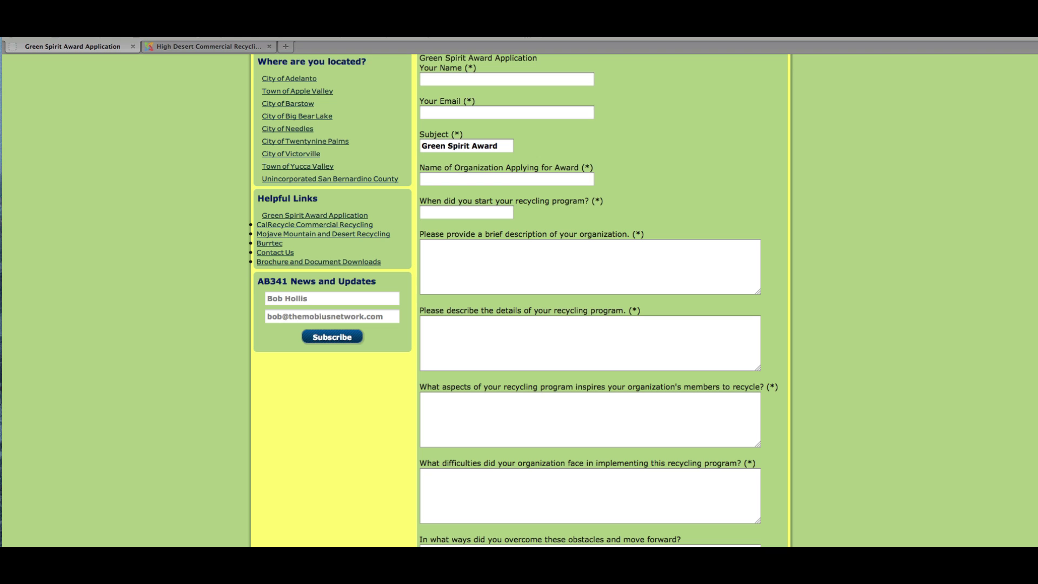
pyautogui.scroll(-4, 514, 300)
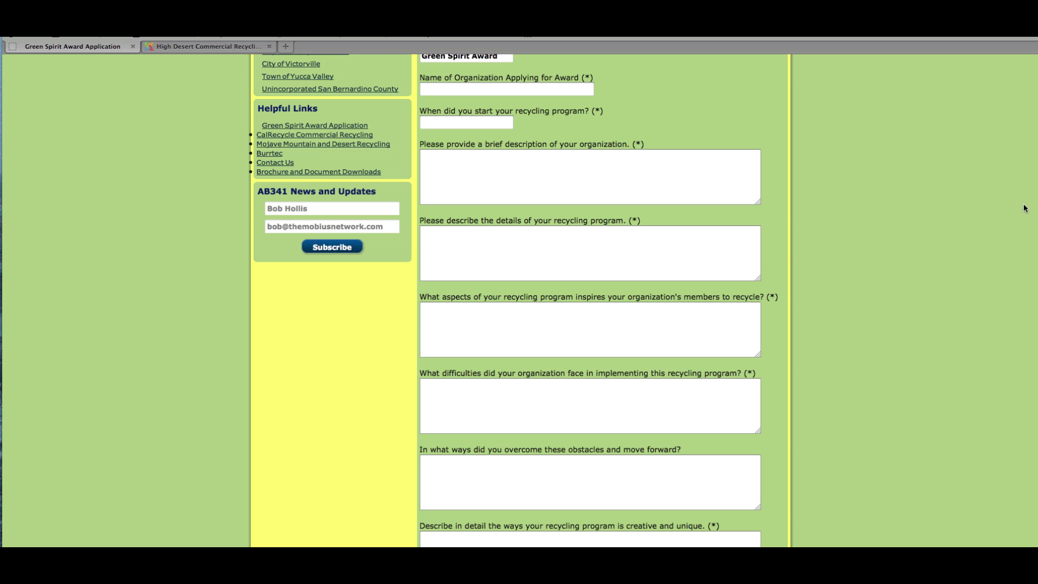
pyautogui.scroll(-2, 1024, 208)
pyautogui.scroll(-5, 590, 300)
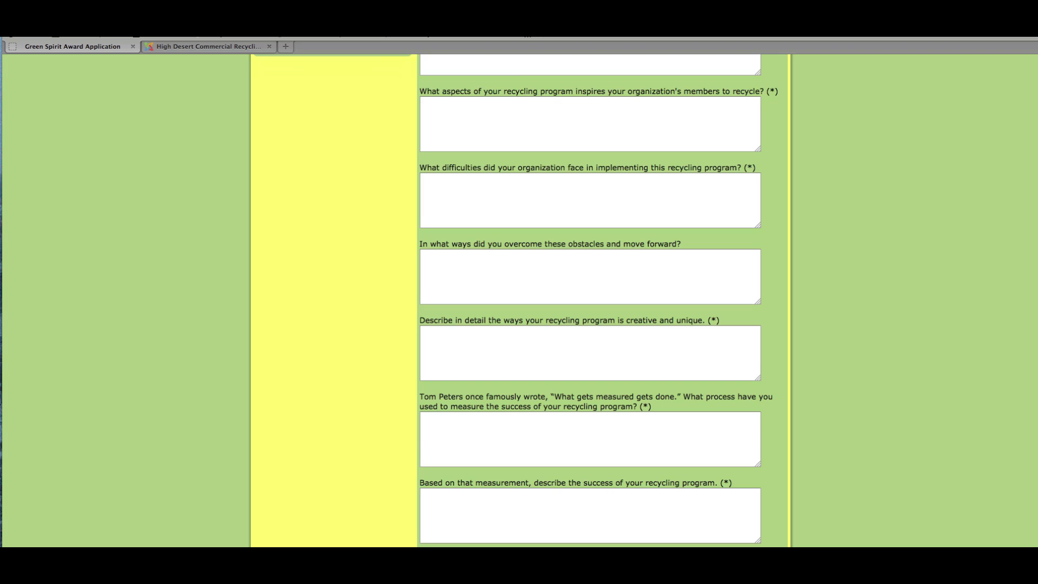
pyautogui.scroll(-3, 1022, 351)
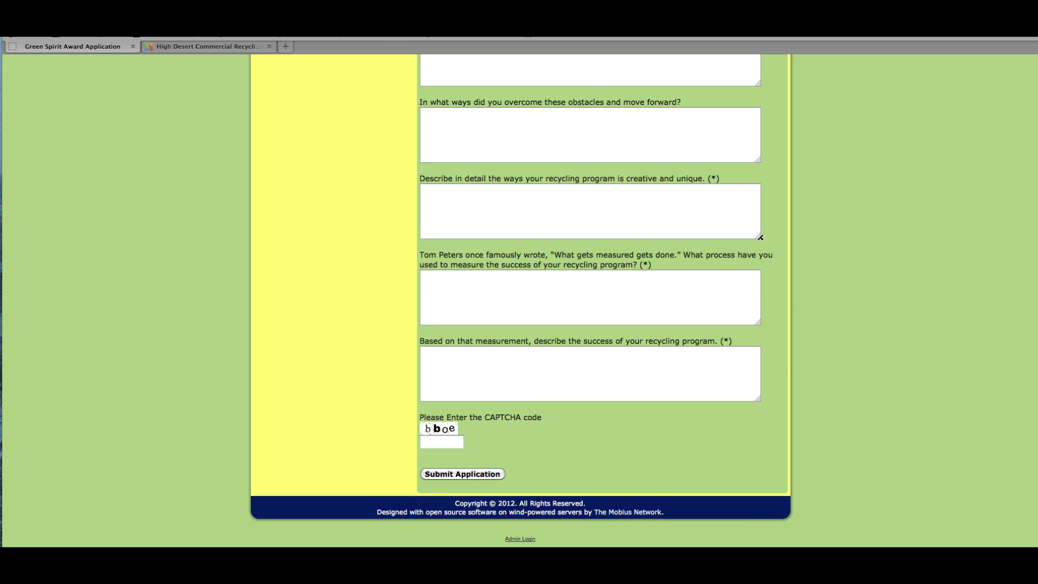
# Make the creativity answer box taller and scroll back up the form.
pyautogui.moveTo(759, 236)
pyautogui.mouseDown()
pyautogui.moveTo(757, 468)
pyautogui.moveTo(783, 475)
pyautogui.moveTo(762, 472)
pyautogui.moveTo(758, 238)
pyautogui.mouseUp()
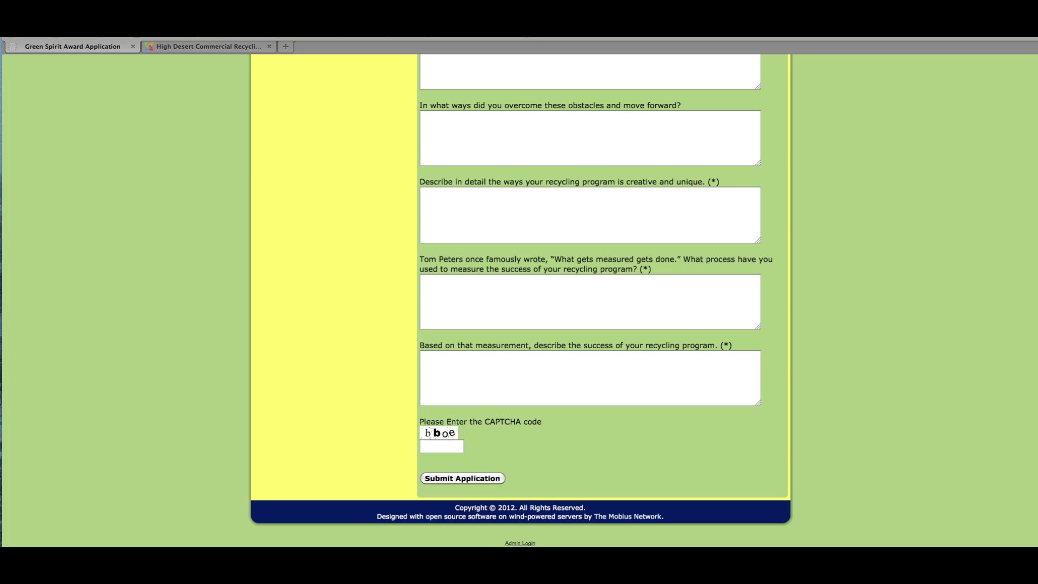
pyautogui.scroll(15, 519, 300)
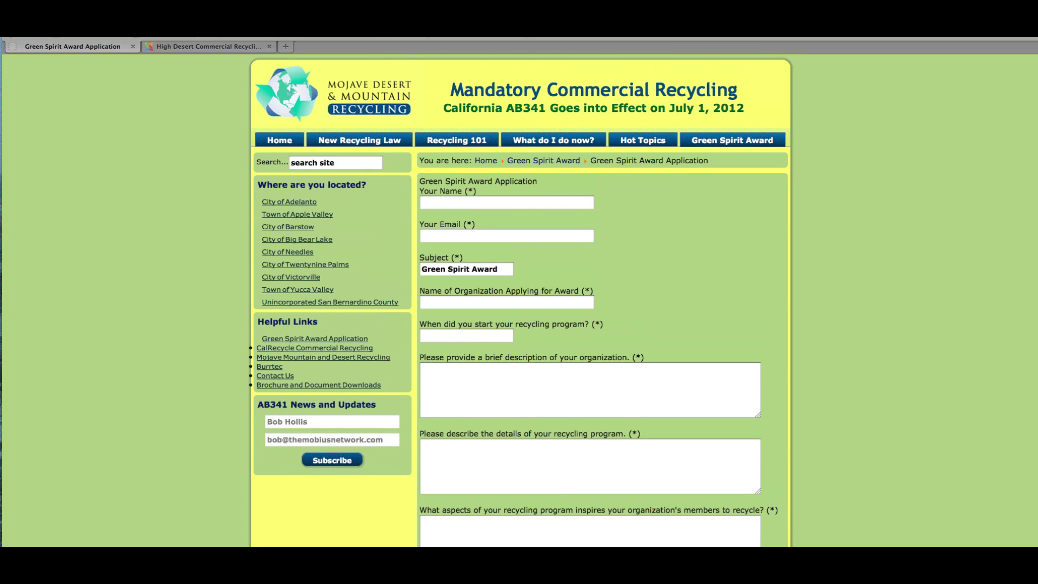
pyautogui.scroll(-1, 520, 300)
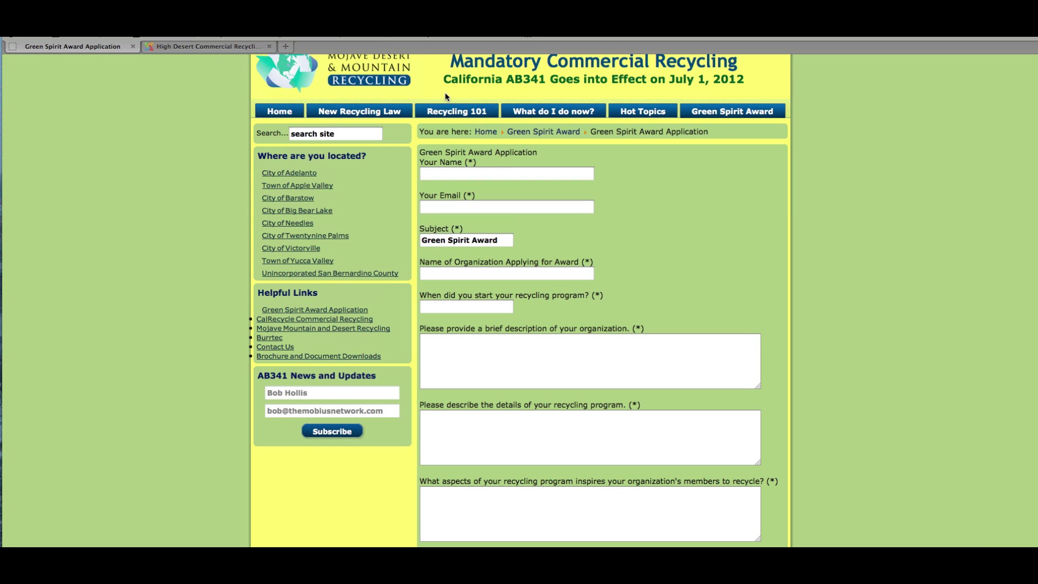
# Switch to the High Desert Commercial Recycling admin tab and reload the Control Panel.
pyautogui.click(182, 50)
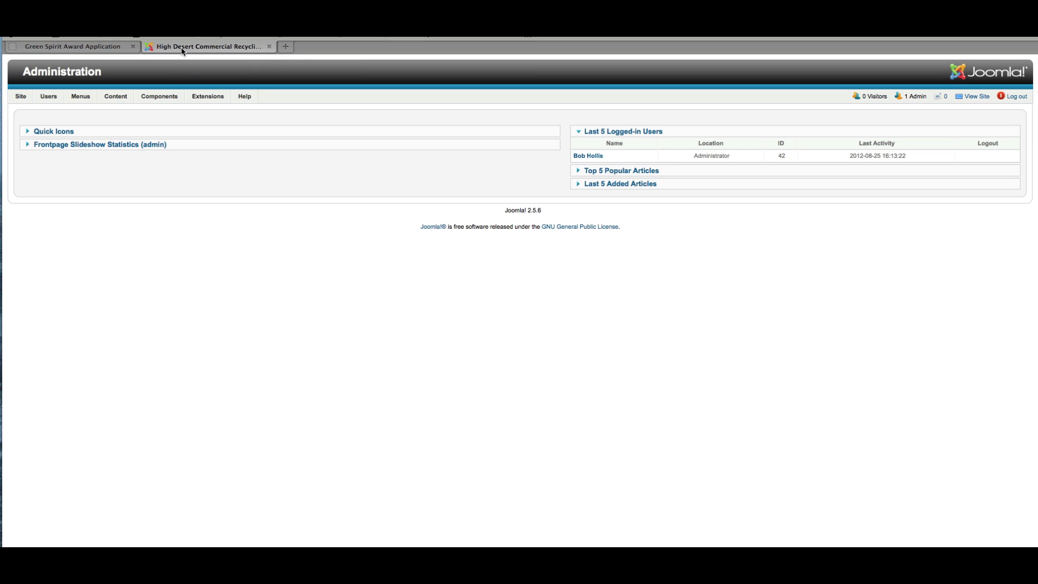
pyautogui.moveTo(19, 96)
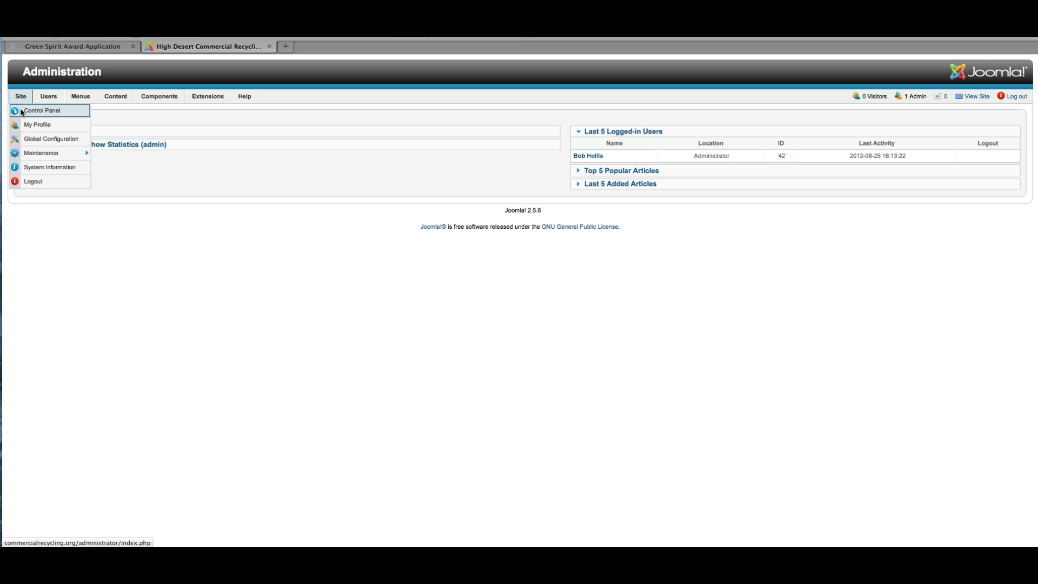
pyautogui.click(26, 112)
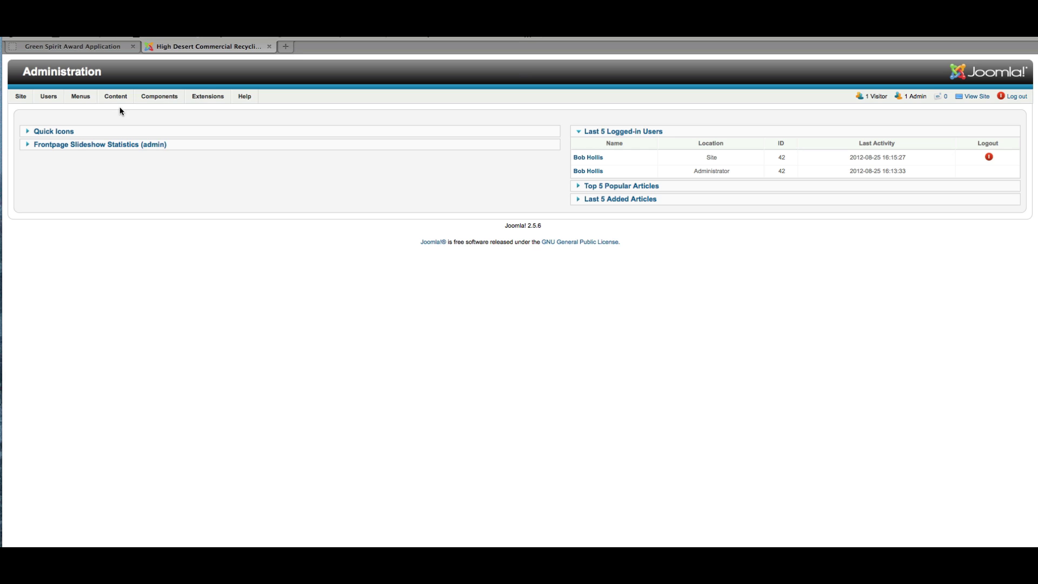
# Expand the Quick Icons panel and bring up the Components > RSForm! Pro menu.
pyautogui.moveTo(172, 99)
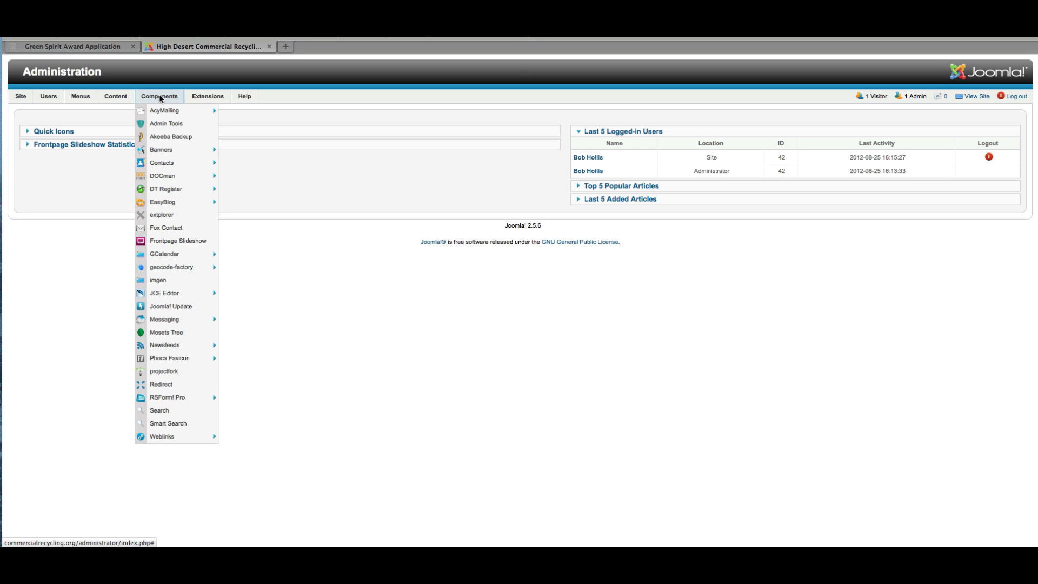
pyautogui.moveTo(177, 399)
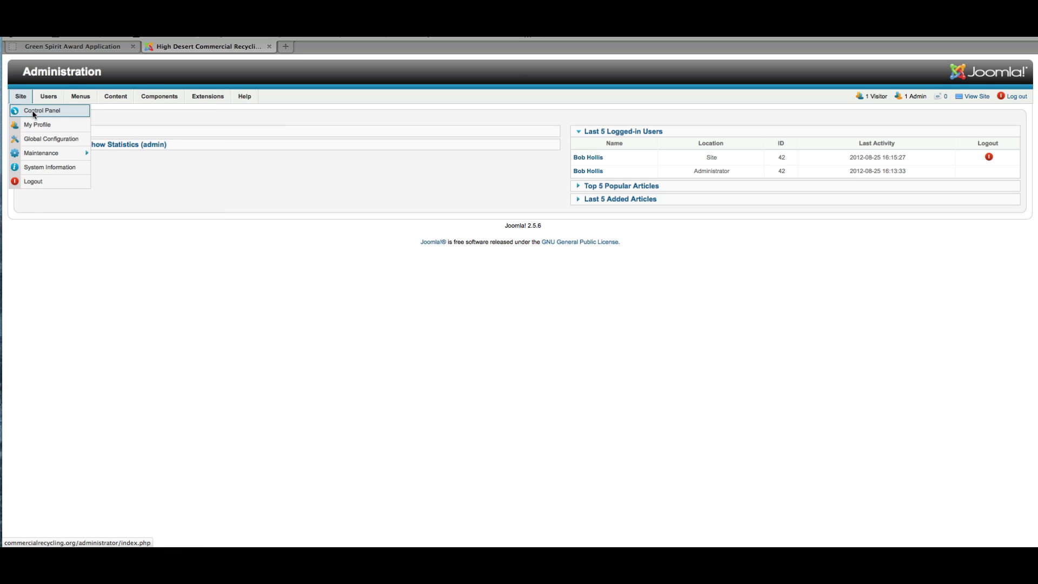
pyautogui.click(33, 112)
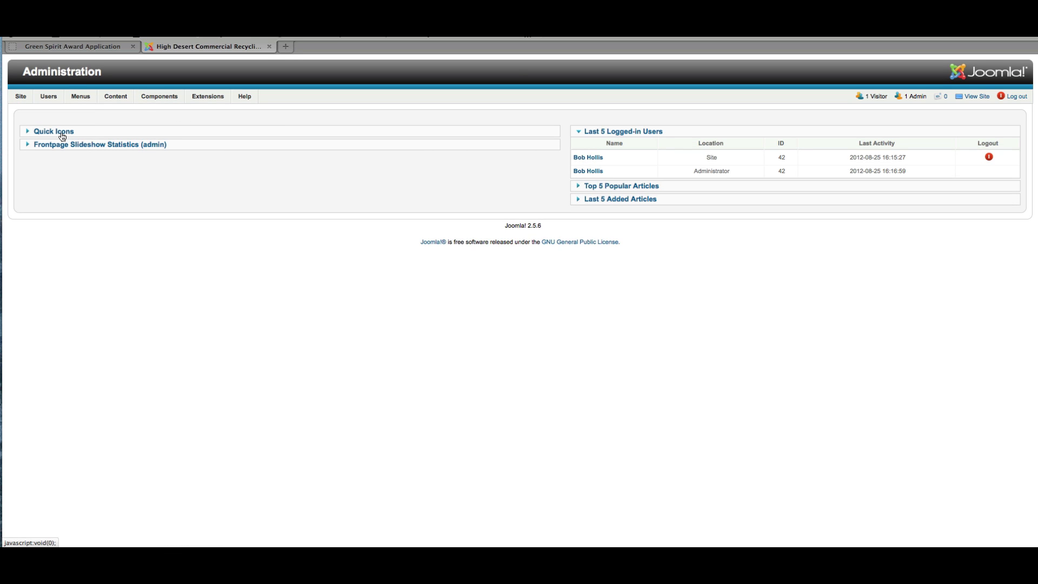
pyautogui.click(61, 133)
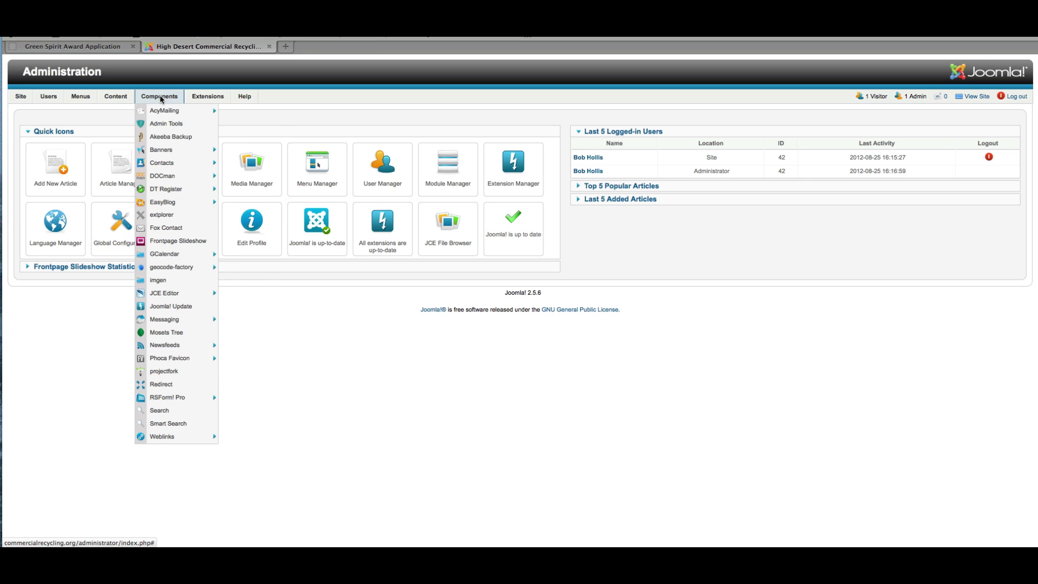
pyautogui.moveTo(175, 401)
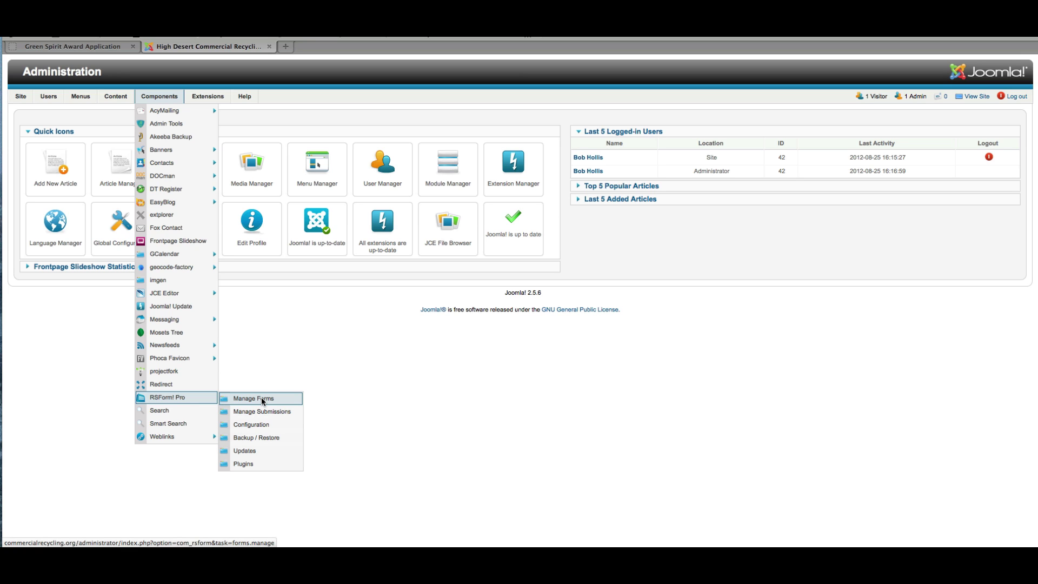
# From Manage Forms, open the Green Spirit Award Application form for editing.
pyautogui.click(263, 400)
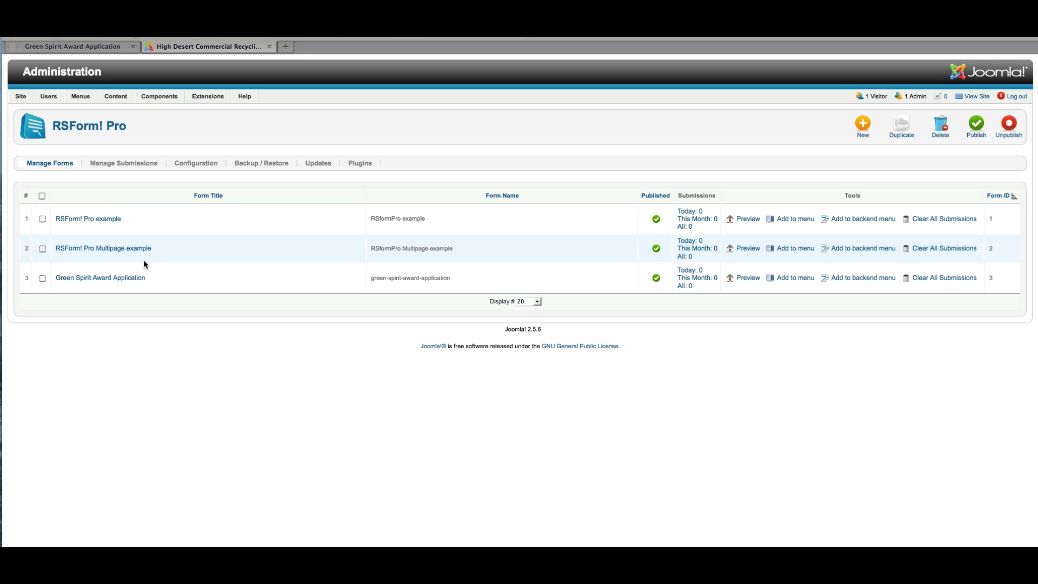
pyautogui.click(90, 279)
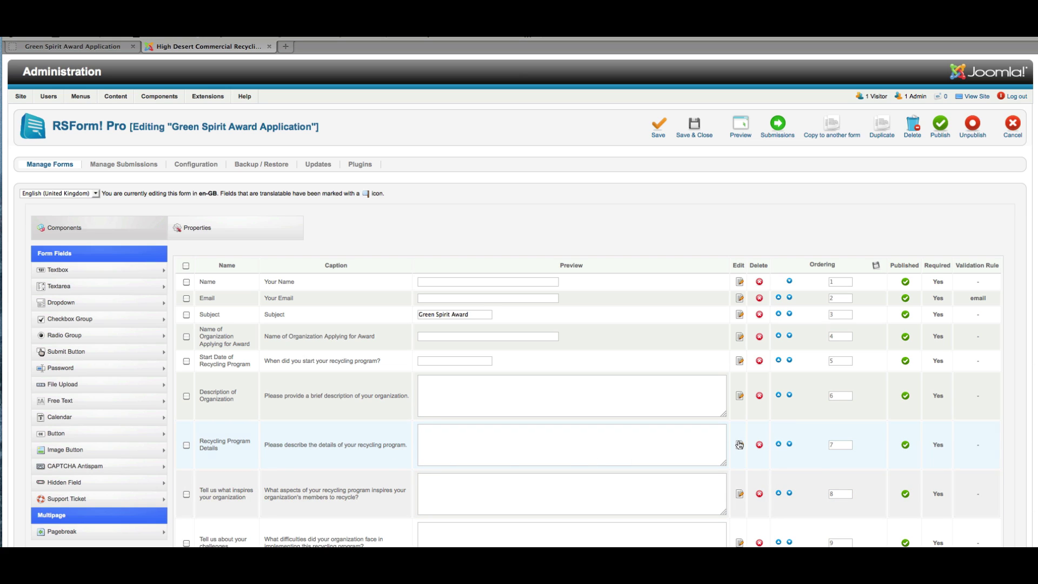
# Check the Recycling Program Details validation rule, leaving it at No Validation.
pyautogui.click(740, 446)
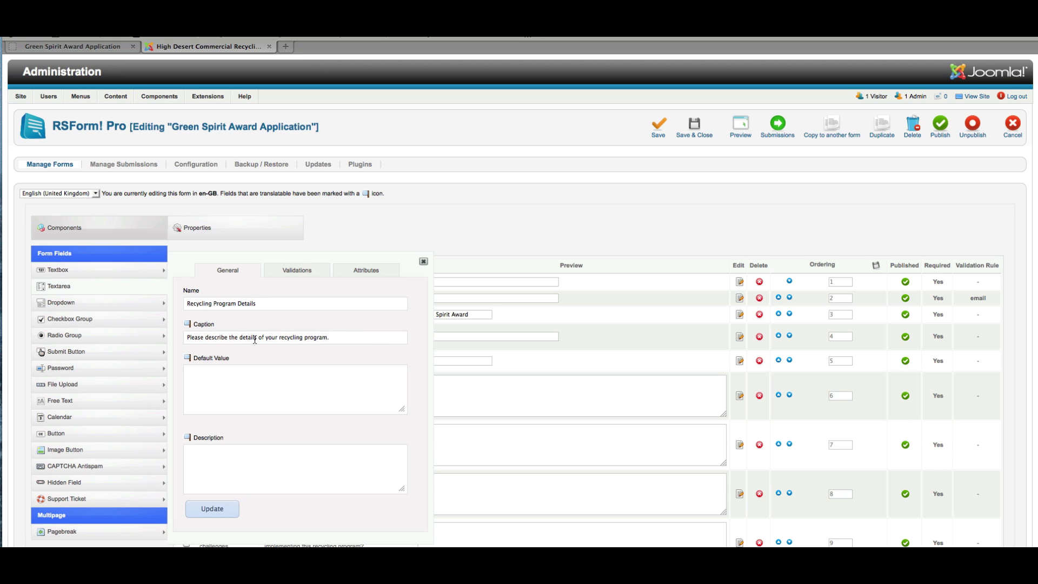
pyautogui.click(291, 272)
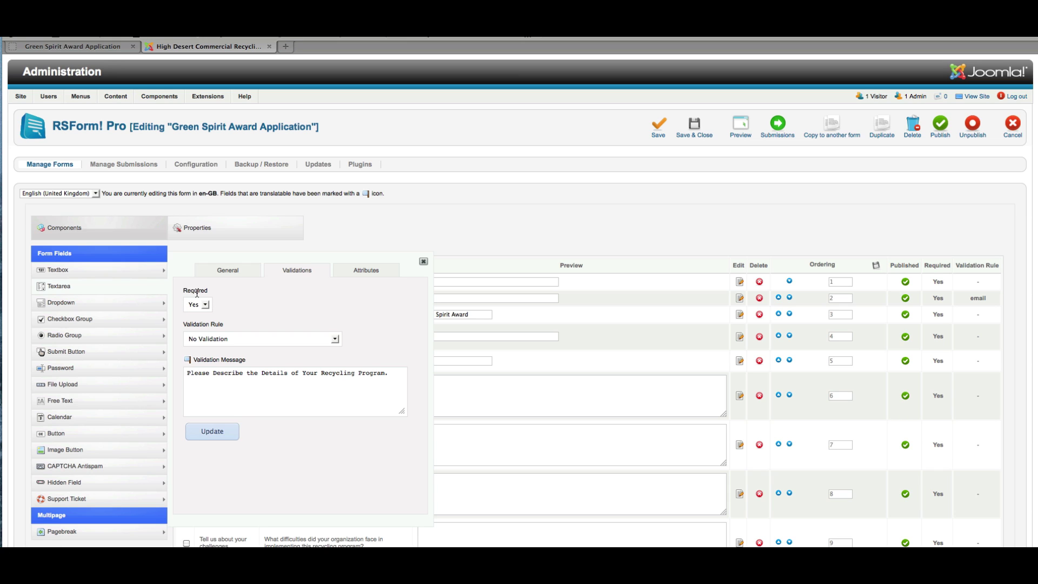
pyautogui.click(335, 340)
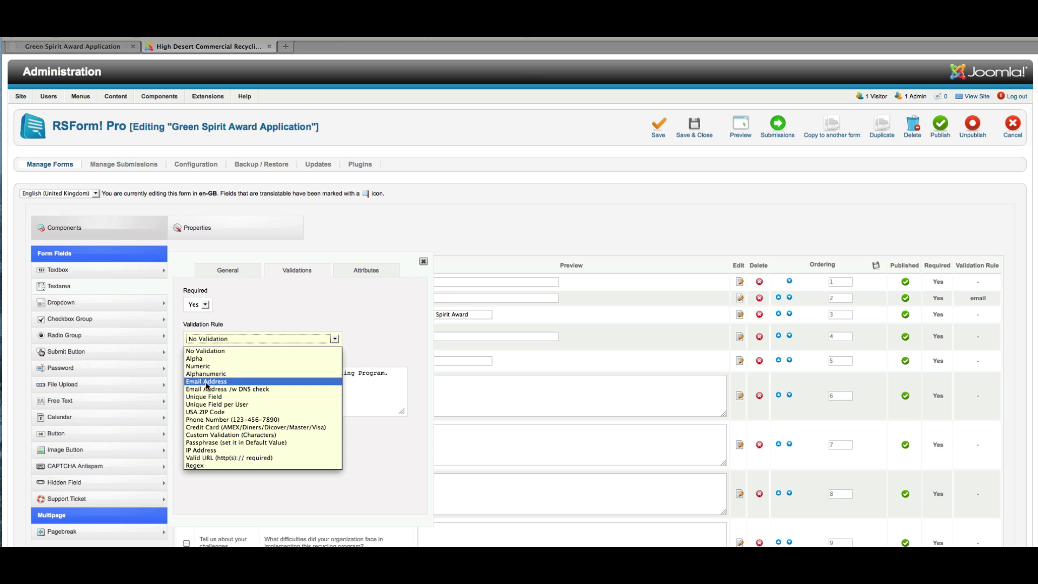
pyautogui.click(300, 315)
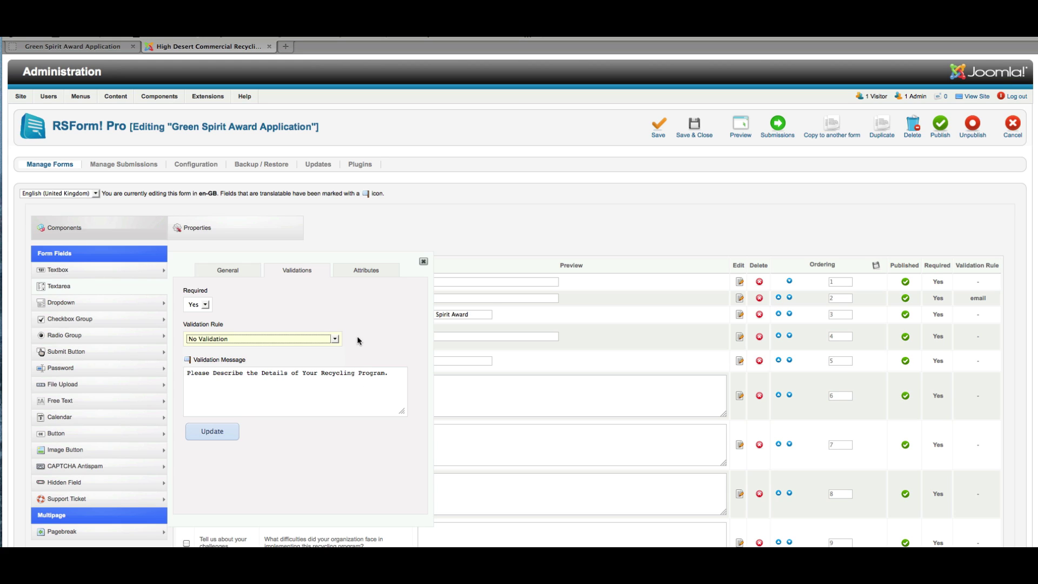
# View the field's attributes: 80 columns, 5 rows, WYSIWYG editor No.
pyautogui.click(366, 271)
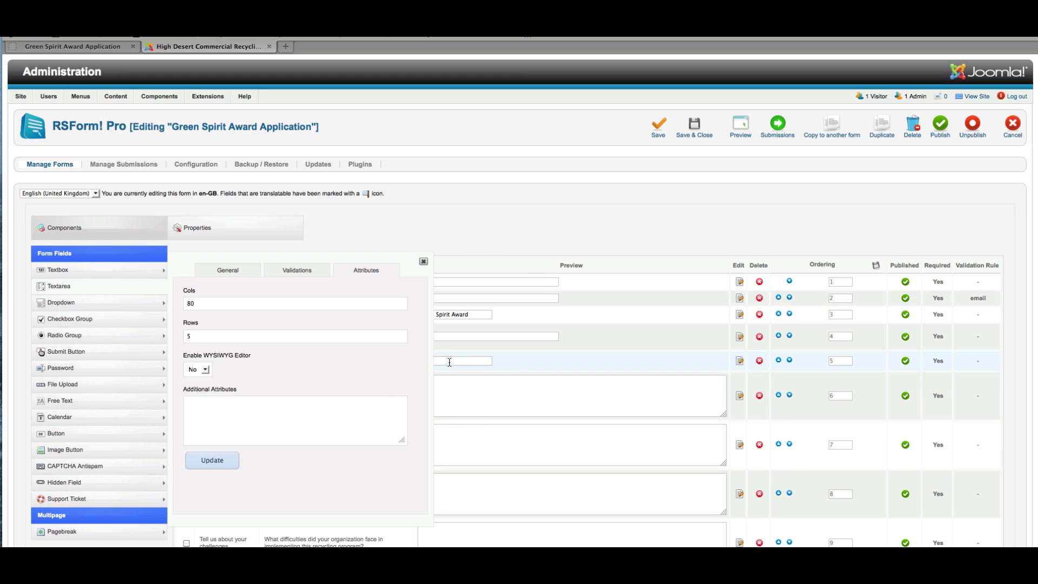
# Close the field editor and scroll the field list to CAPTCHA and Submit Application and back.
pyautogui.click(423, 261)
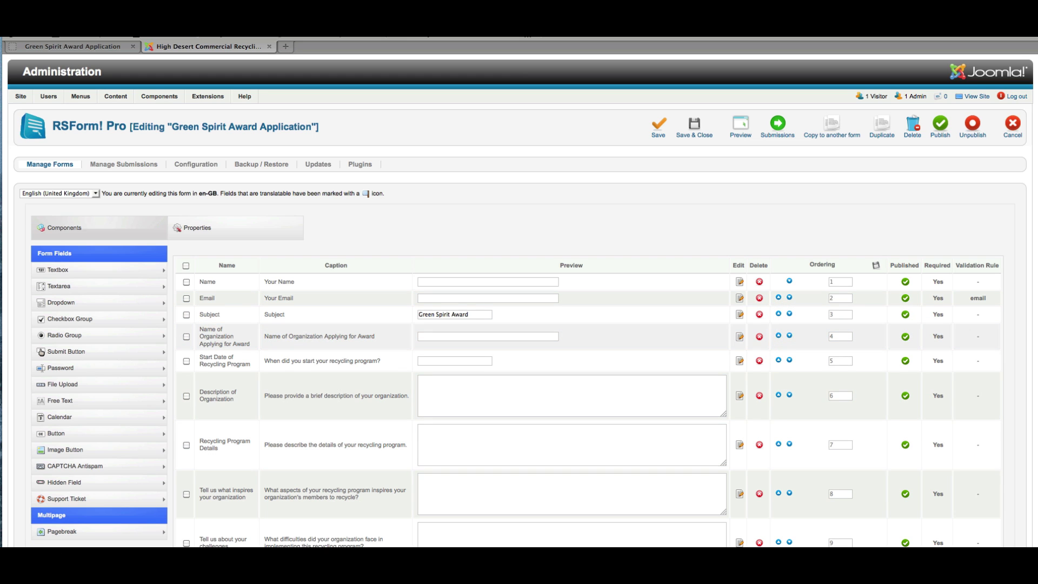
pyautogui.scroll(-5, 912, 142)
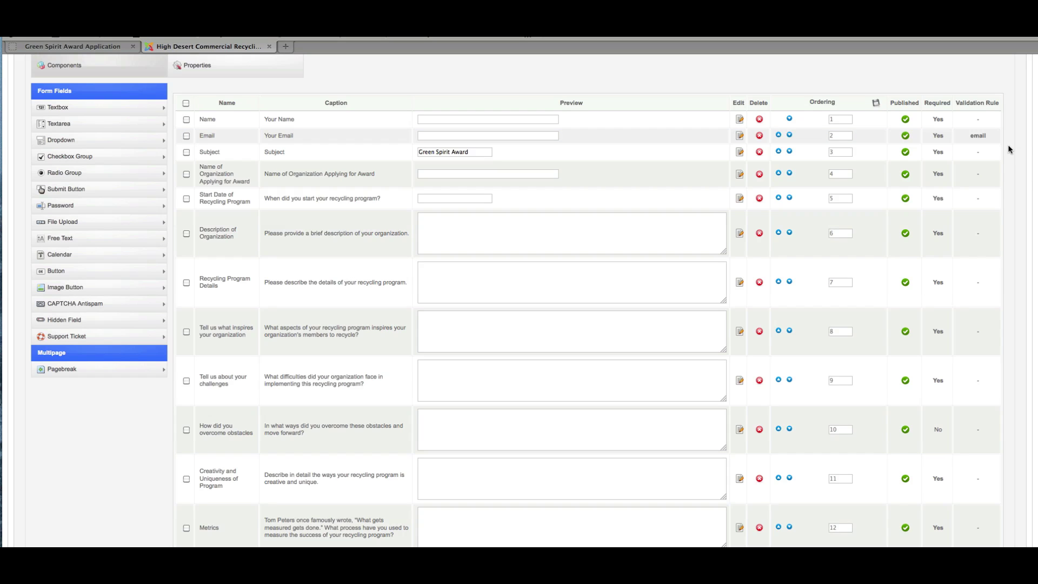
pyautogui.scroll(-5, 846, 341)
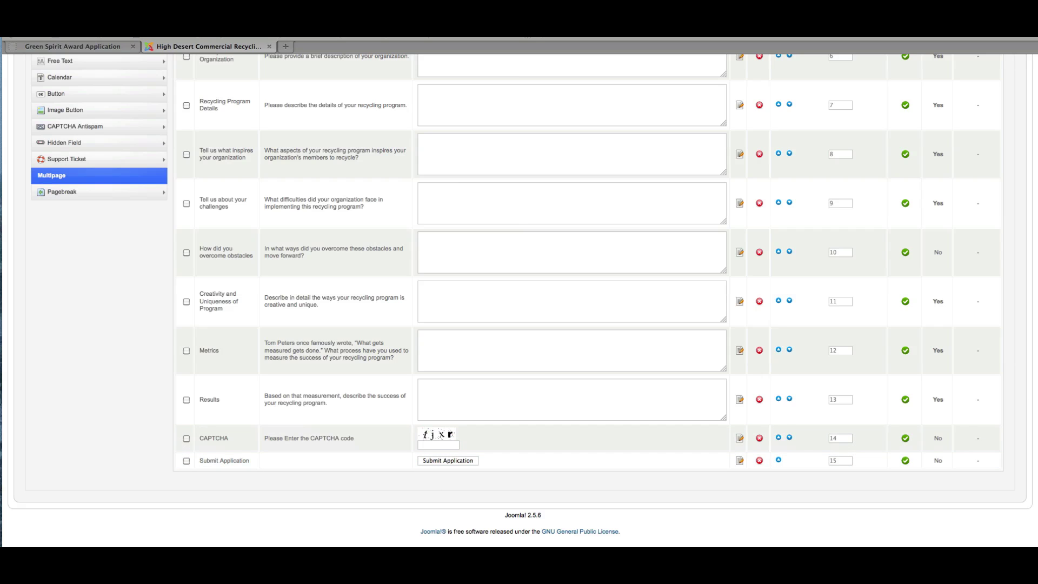
pyautogui.scroll(8, 238, 143)
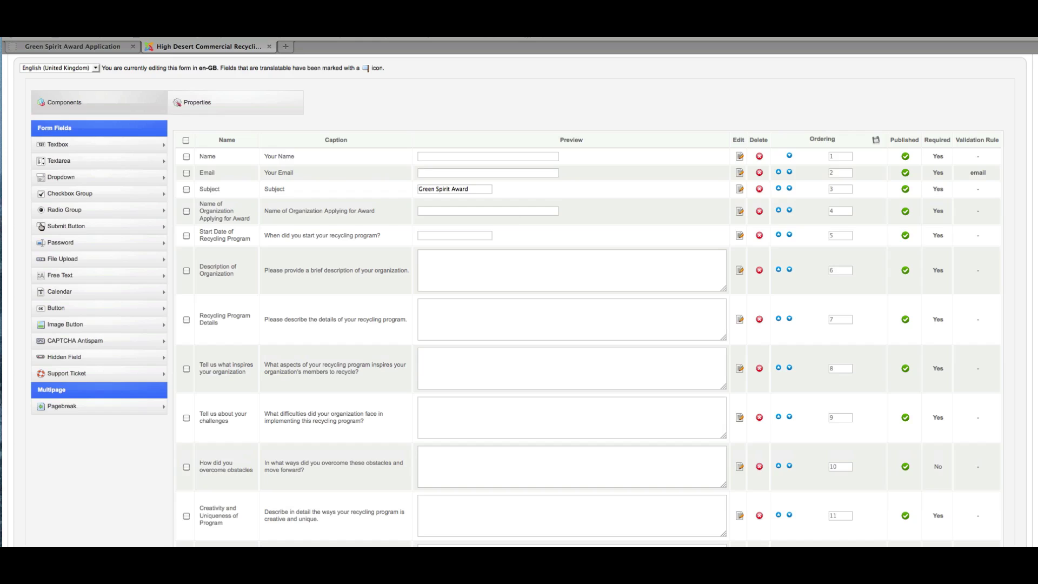
# Start a checkbox group field named 'Demo Check Box Group'.
pyautogui.click(59, 193)
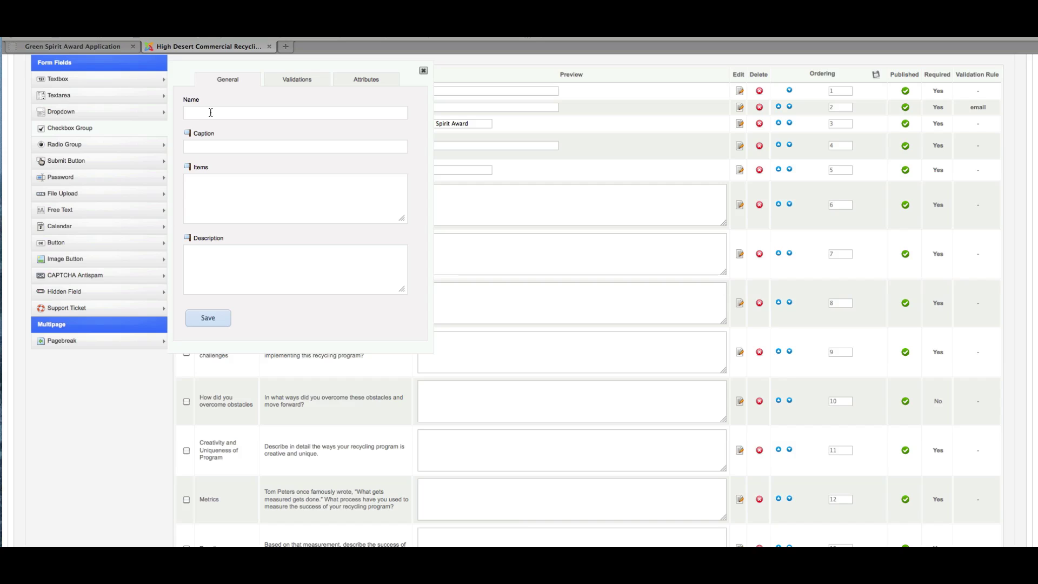
pyautogui.click(211, 113)
pyautogui.write('Demo Check Box Group')
# Review its Validations and Attributes, keep Flow Horizontal, and discard the field unsaved.
pyautogui.click(297, 79)
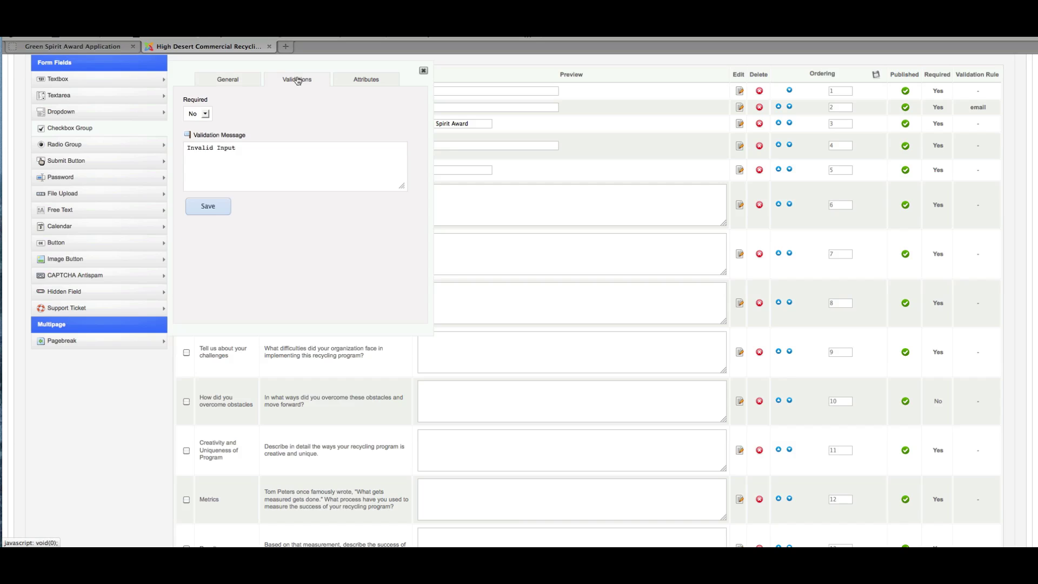
pyautogui.click(376, 82)
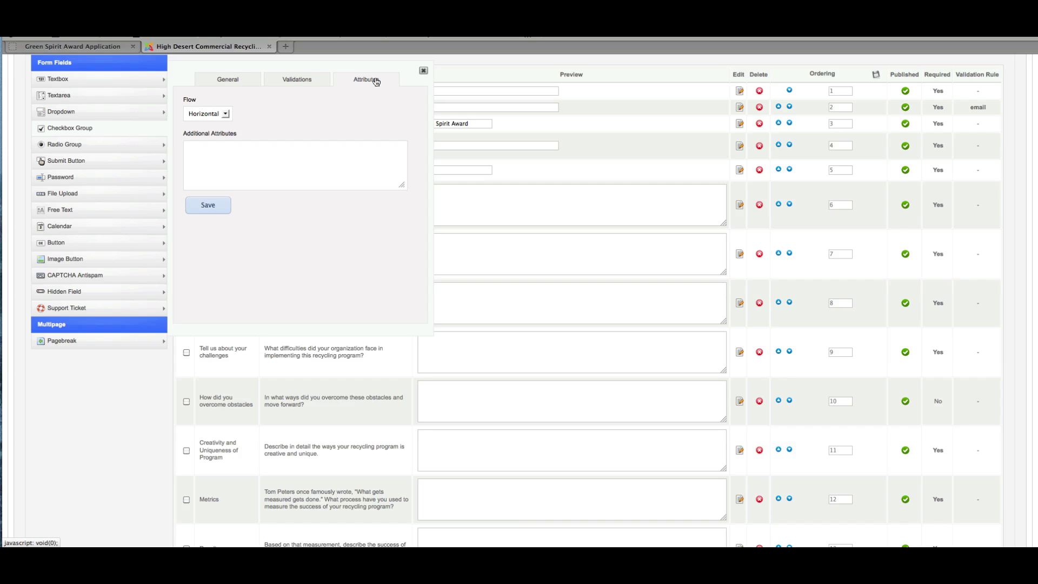
pyautogui.click(226, 114)
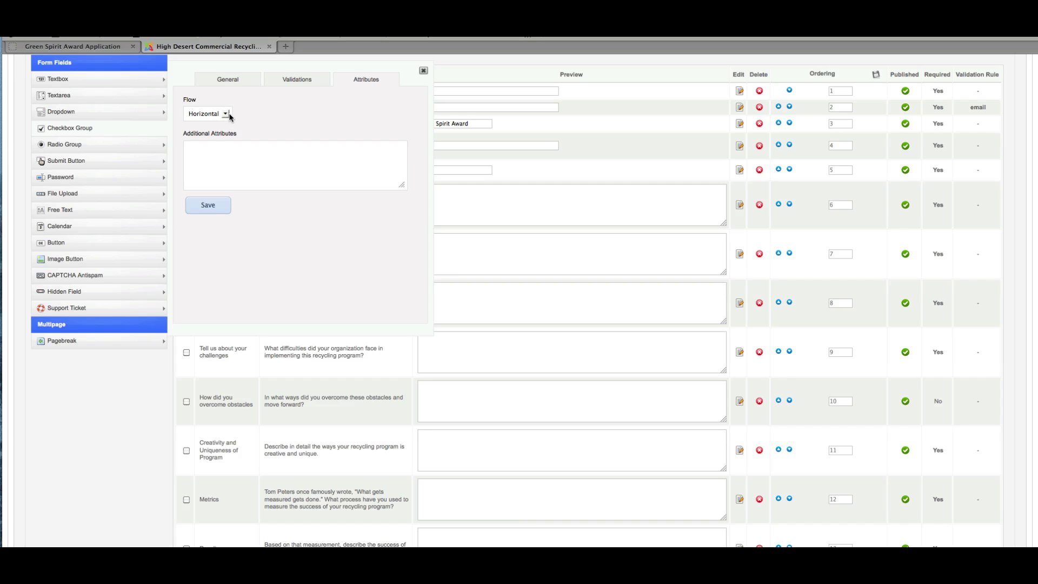
pyautogui.click(264, 114)
pyautogui.click(424, 73)
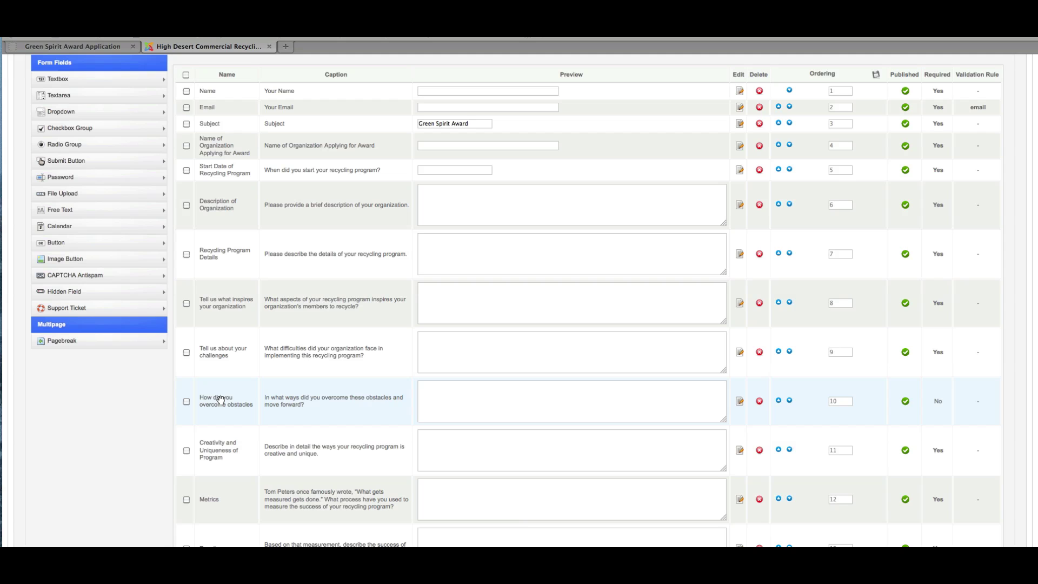
pyautogui.scroll(-3, 231, 400)
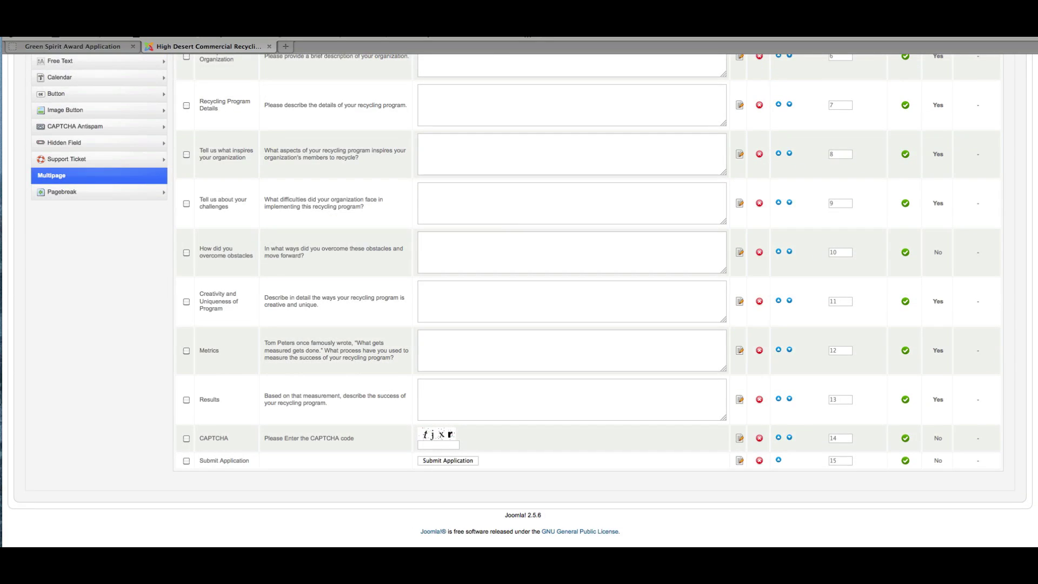
pyautogui.scroll(5, 231, 400)
pyautogui.scroll(2, 41, 260)
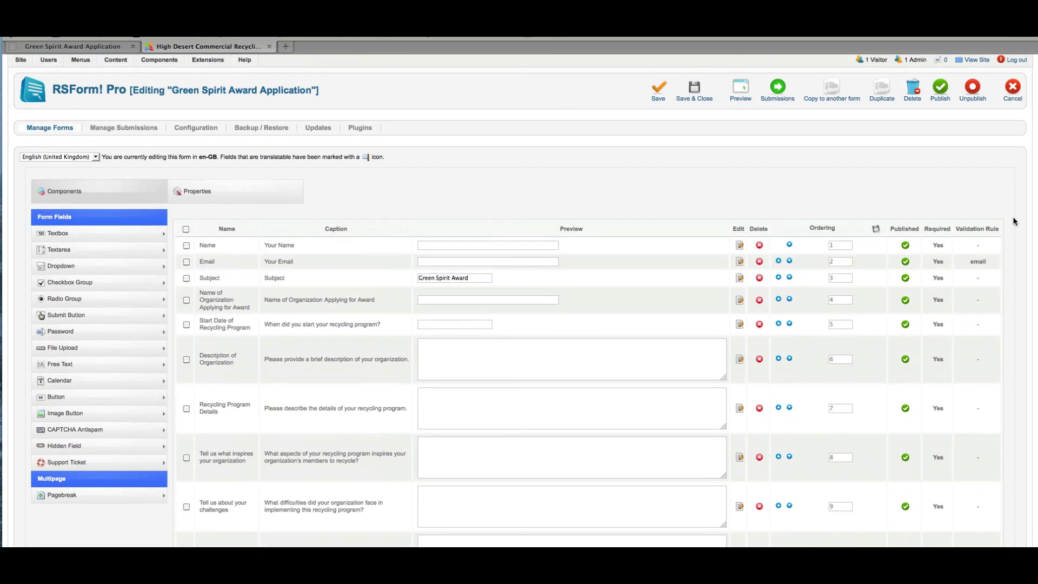
# Add a File Upload field 'Upload File', captioned 'Upload a Text or PDF Document (Optional)', Required No.
pyautogui.click(97, 349)
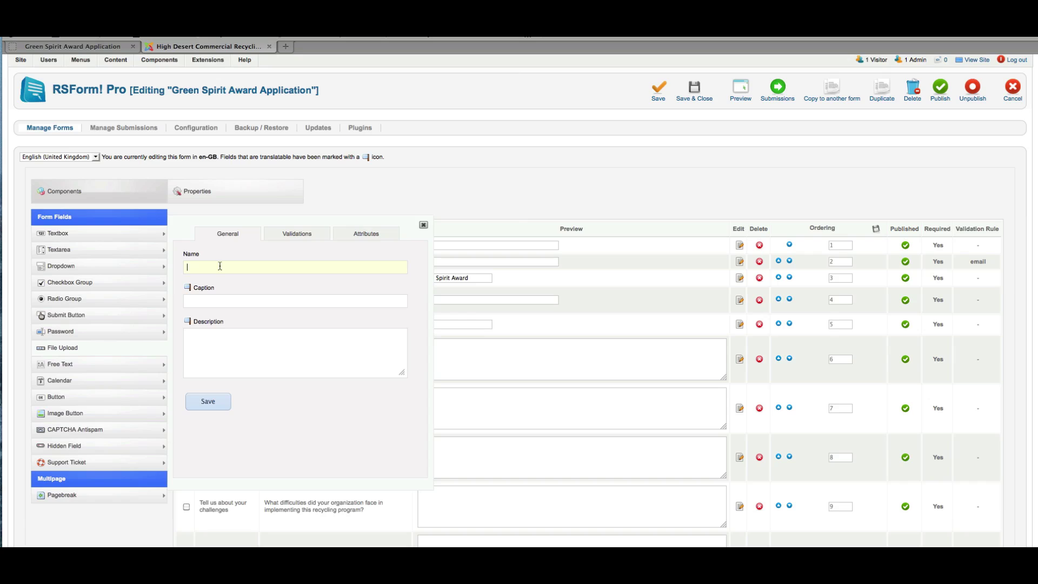
pyautogui.write('Upload ')
pyautogui.write('File')
pyautogui.write('Upload a ')
pyautogui.write('Tesxt or ')
pyautogui.write('PDF ')
pyautogui.write('Document')
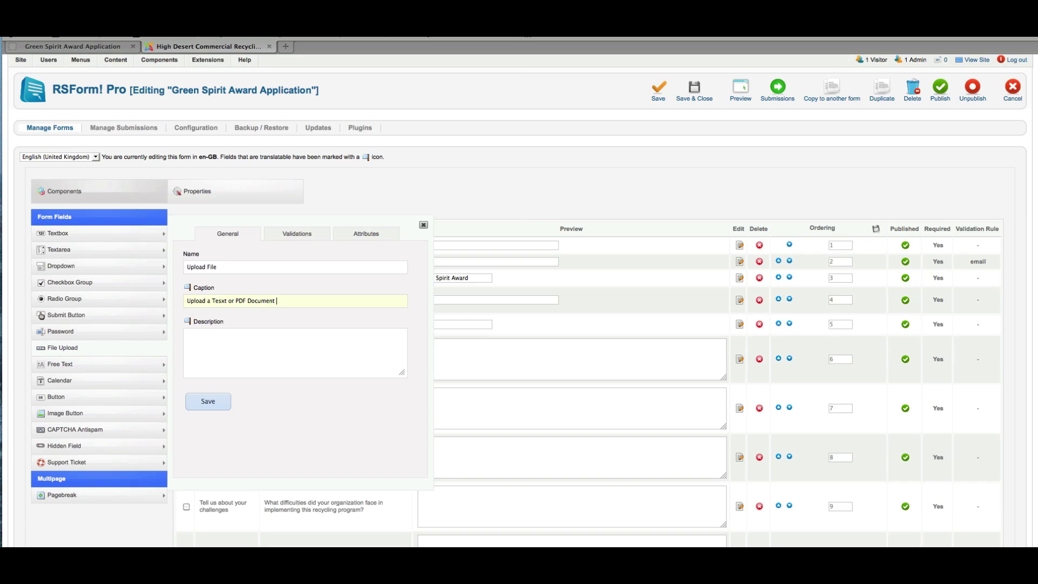
pyautogui.write(' (Optional')
pyautogui.click(295, 237)
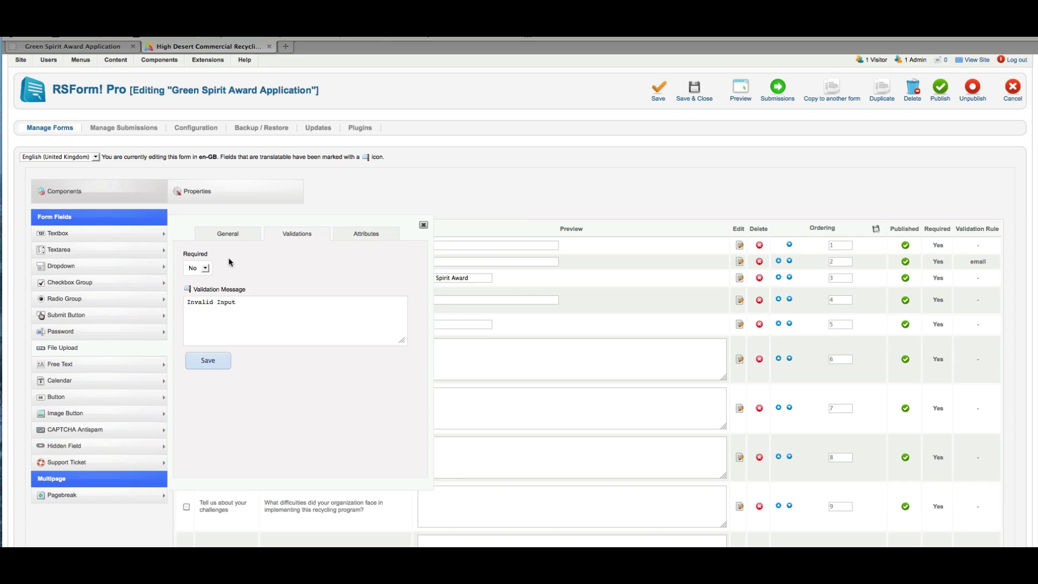
# In the field's Attributes, set File Size to 5000 KB and Accepted Files to .txt, .doc, .pdf, .odt.
pyautogui.click(361, 239)
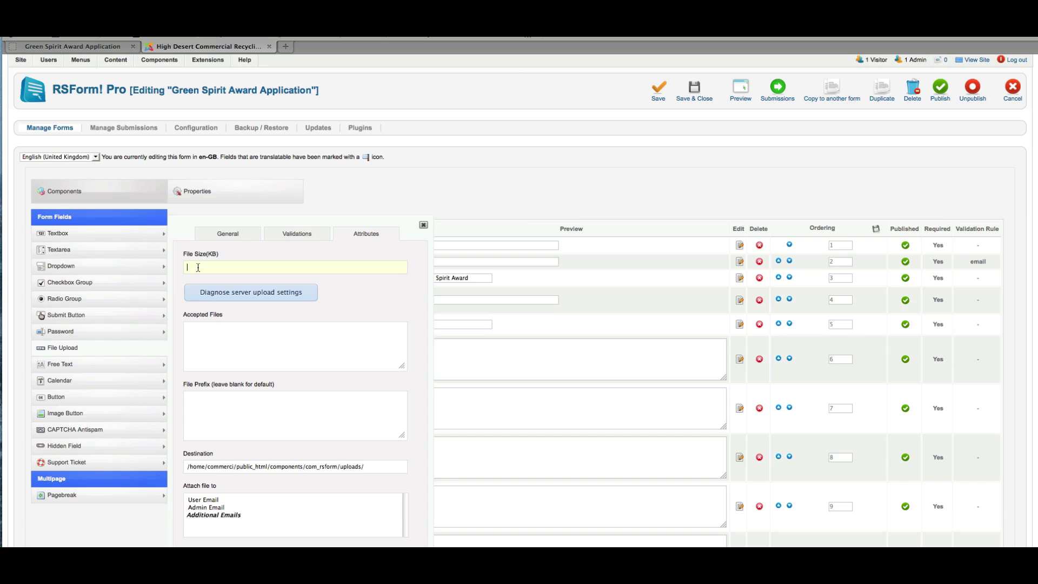
pyautogui.write('5')
pyautogui.write('000')
pyautogui.write('txt')
pyautogui.write(', ')
pyautogui.write('.dc')
pyautogui.write('oc')
pyautogui.write(', .pdf')
pyautogui.write(', ')
pyautogui.write('.odt')
pyautogui.scroll(-5, 1030, 276)
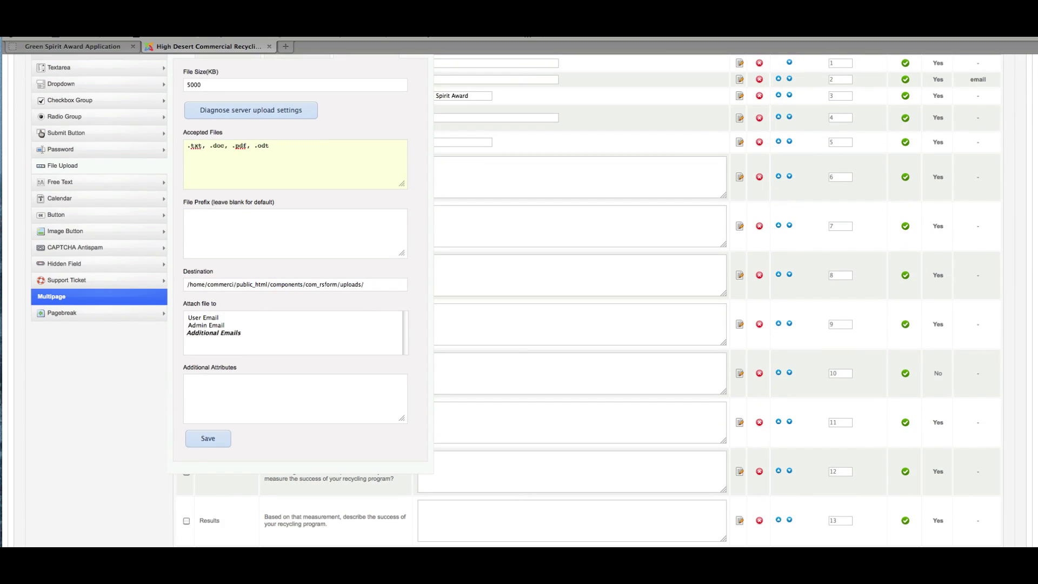
pyautogui.scroll(-3, 1025, 426)
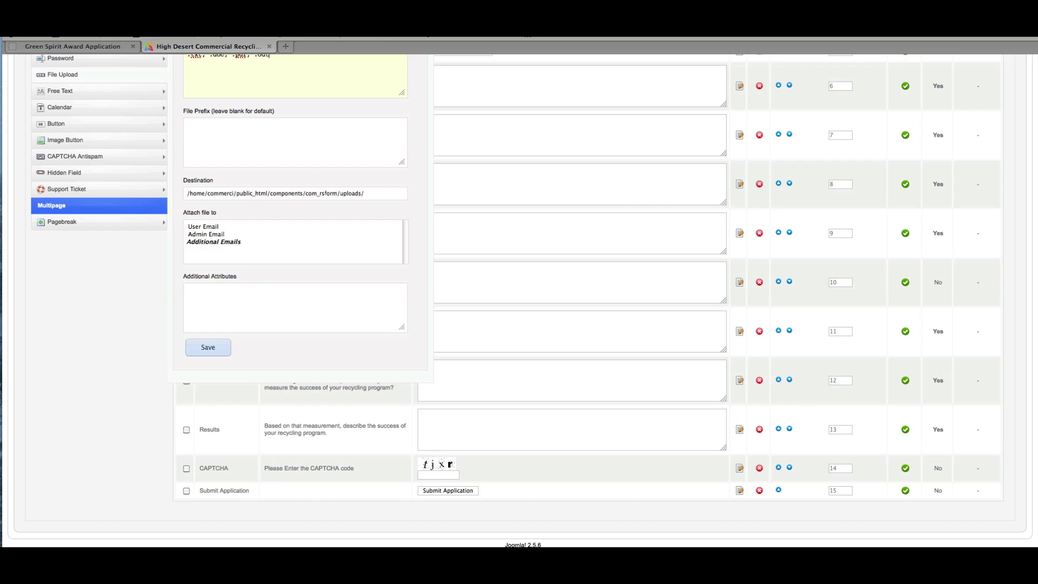
# Save the Upload File field, then move it up two rows above Submit Application and CAPTCHA.
pyautogui.click(219, 352)
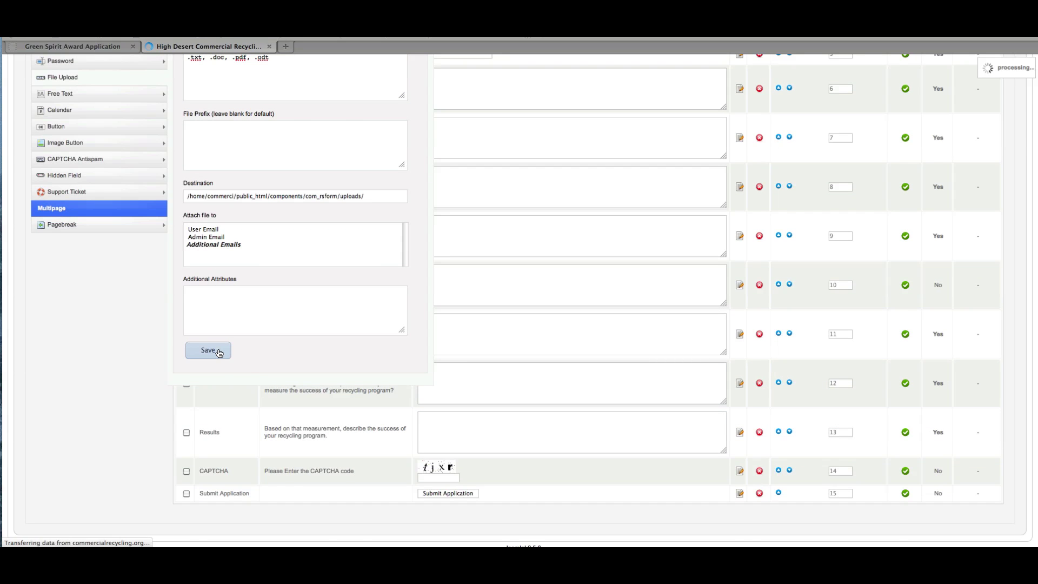
pyautogui.scroll(-7, 218, 349)
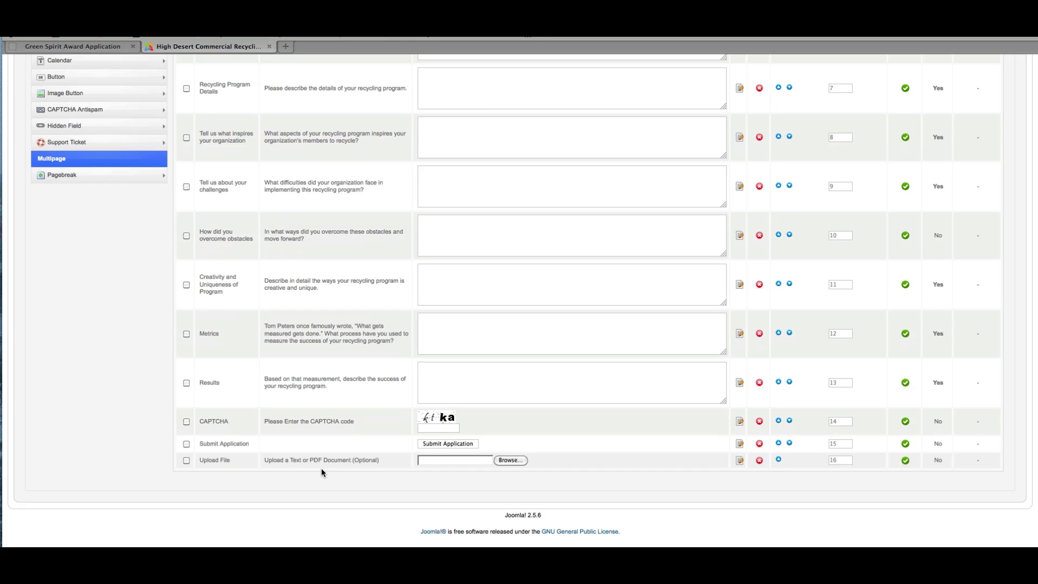
pyautogui.click(779, 460)
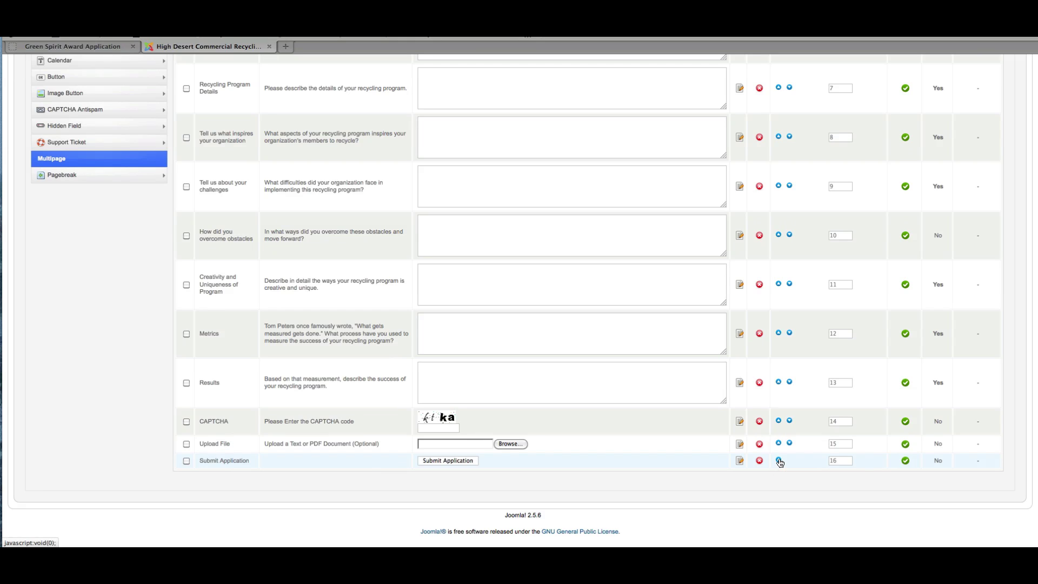
pyautogui.click(778, 443)
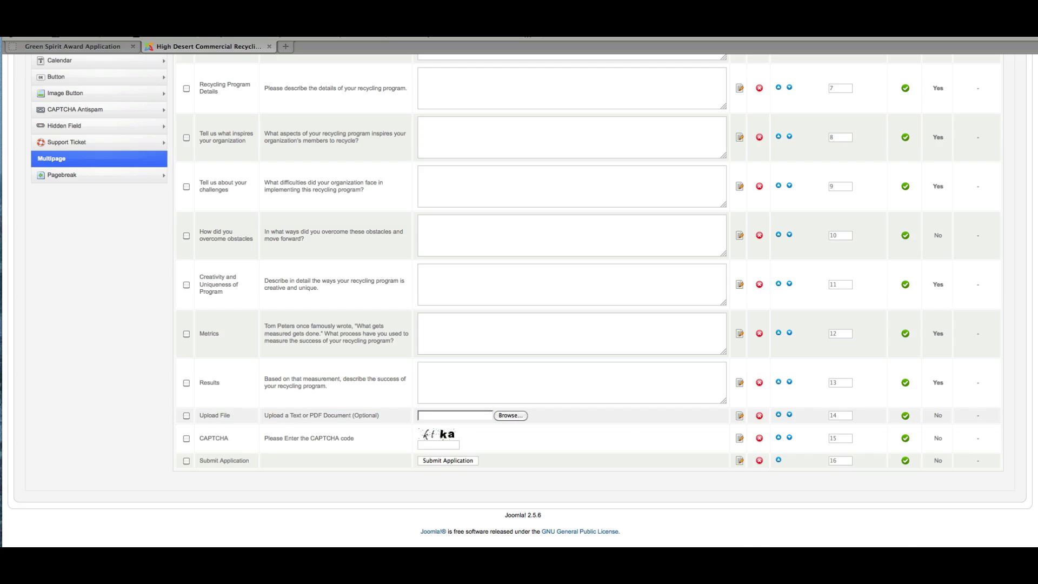
pyautogui.scroll(1, 1004, 417)
pyautogui.scroll(10, 811, 191)
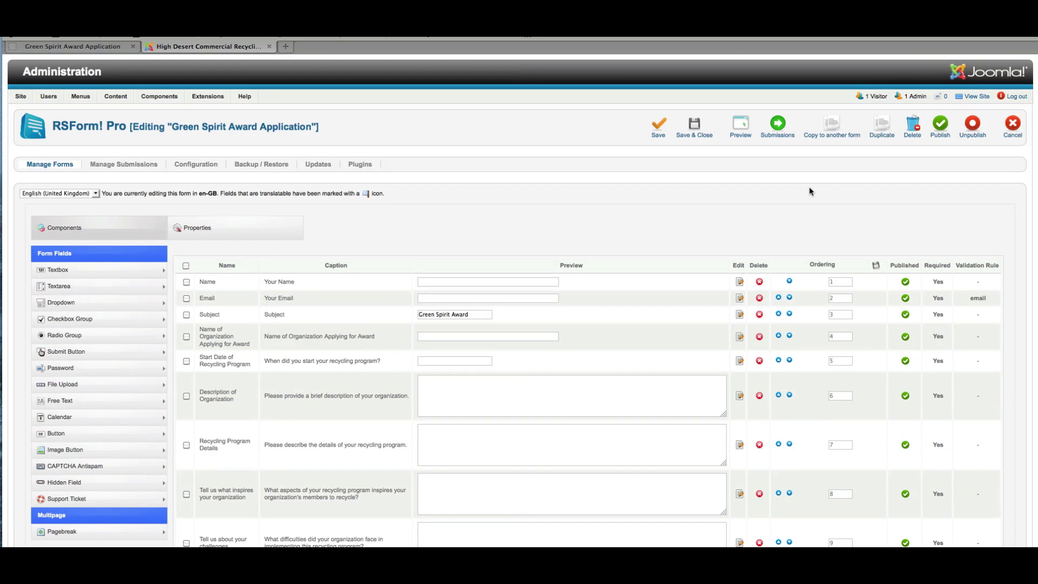
# Save and close the form, then review the live application page showing the new upload question.
pyautogui.click(695, 127)
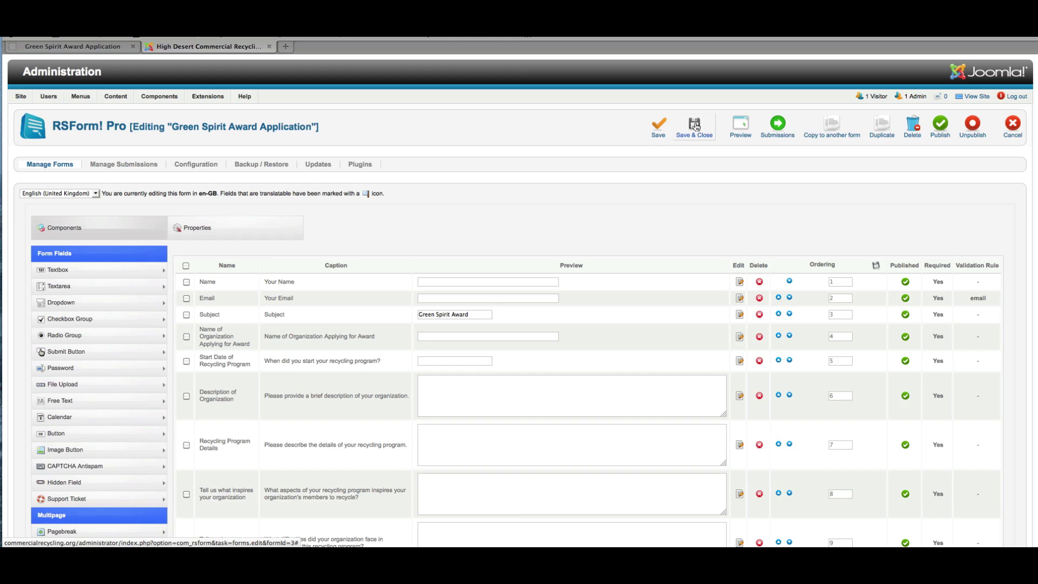
pyautogui.click(80, 47)
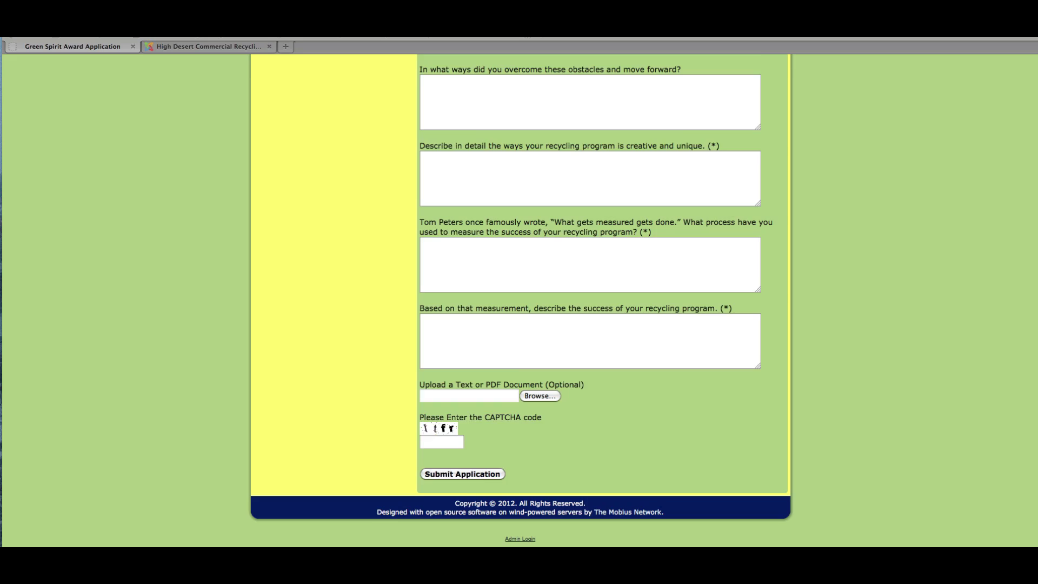
pyautogui.scroll(15, 519, 300)
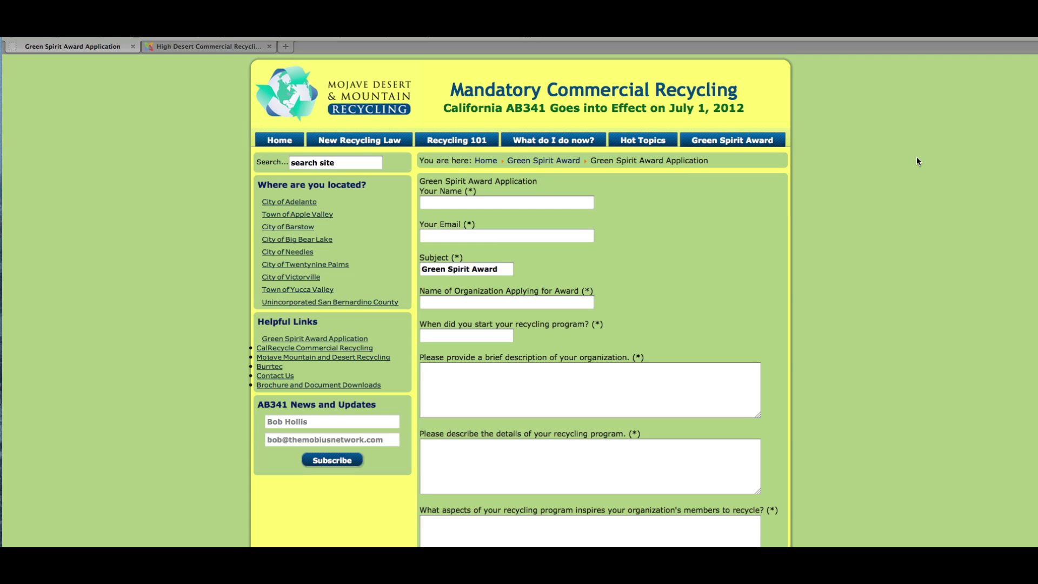
# Return to the admin tab and open the Green Spirit Award Application submissions list.
pyautogui.click(194, 48)
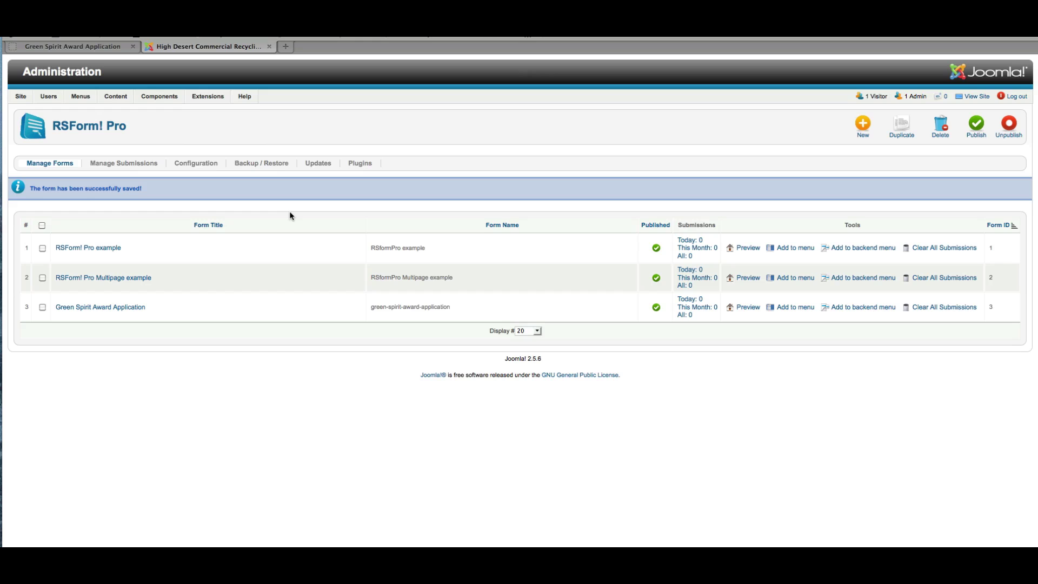
pyautogui.click(119, 164)
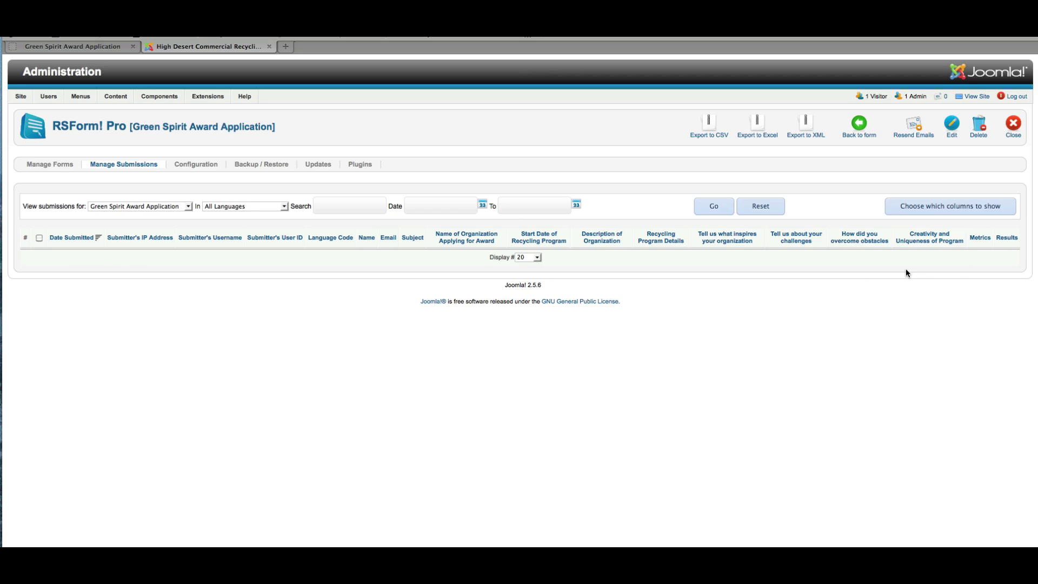
# In the column chooser, tick Upload File and submit the selection.
pyautogui.click(967, 208)
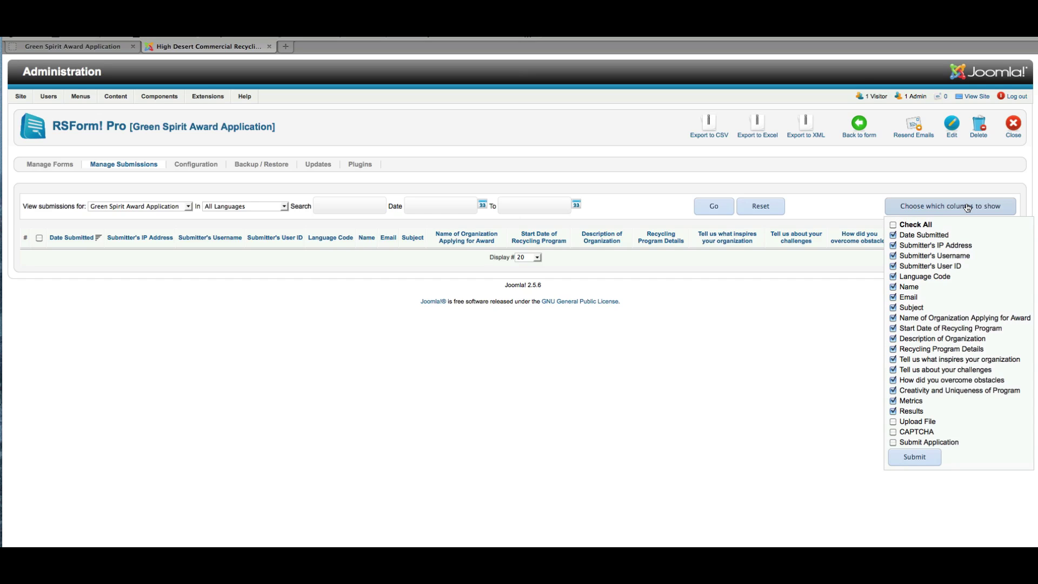
pyautogui.click(893, 422)
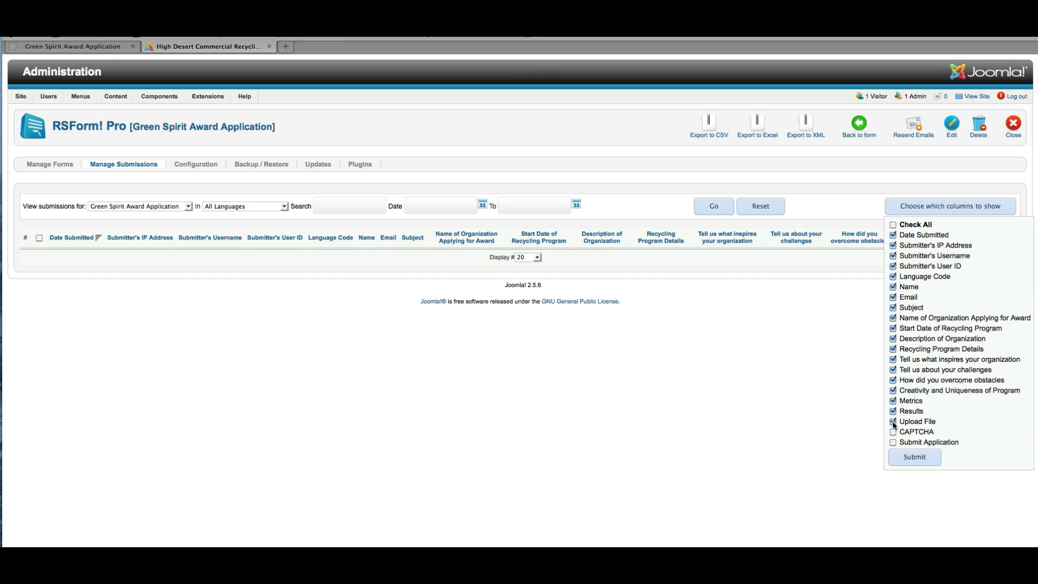
pyautogui.click(924, 463)
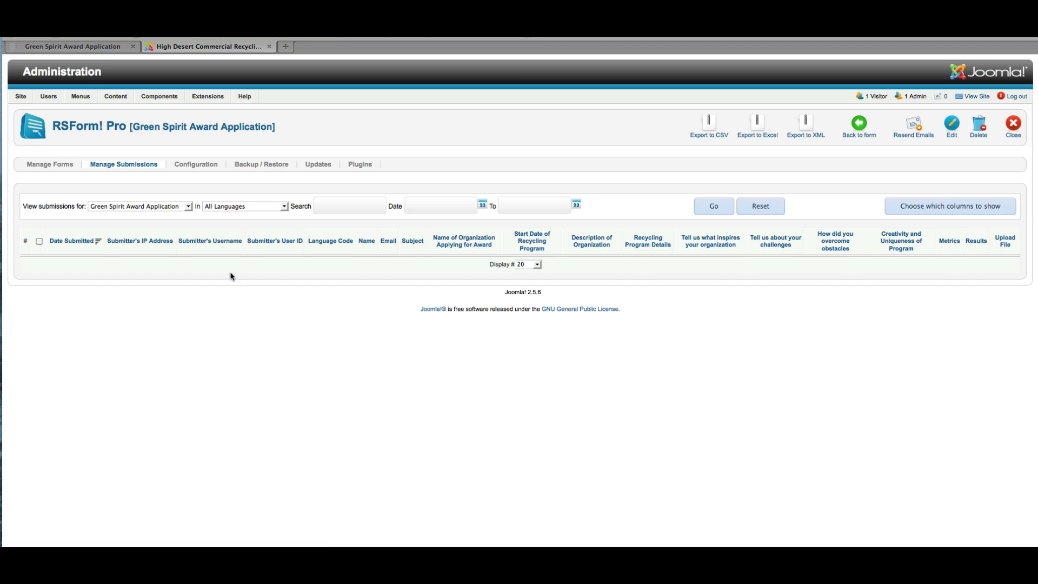
# Untick Submitter's IP Address, Submitter's User ID, Language Code and Subject in the column chooser, then submit.
pyautogui.click(986, 208)
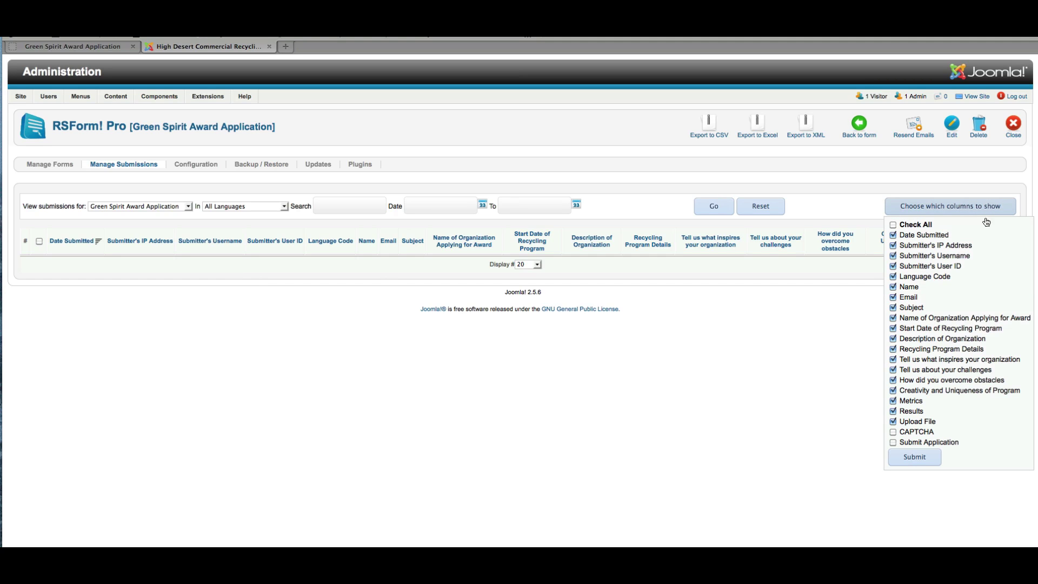
pyautogui.click(893, 246)
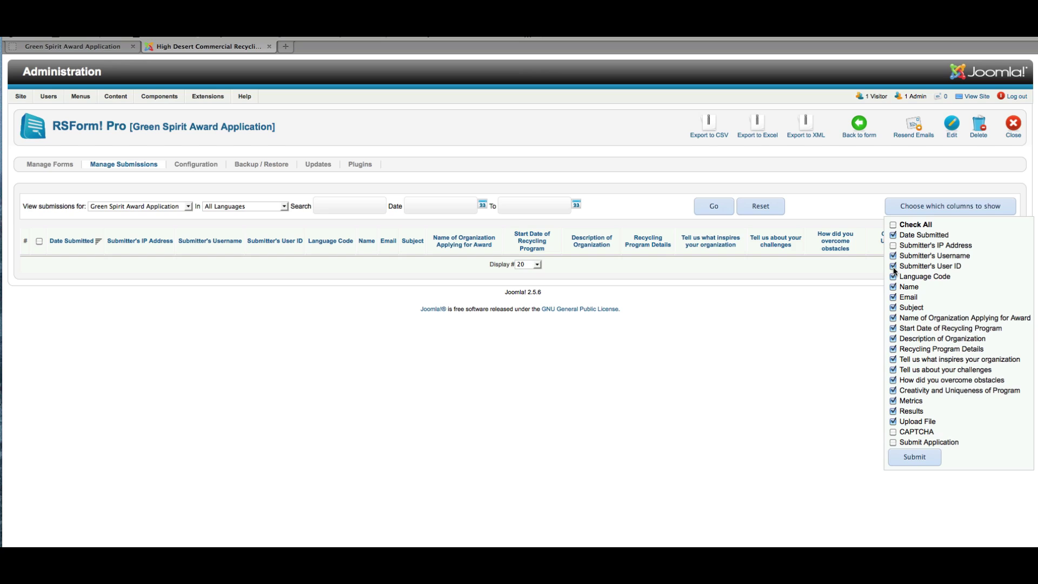
pyautogui.click(893, 266)
pyautogui.click(893, 276)
pyautogui.click(893, 307)
pyautogui.click(921, 457)
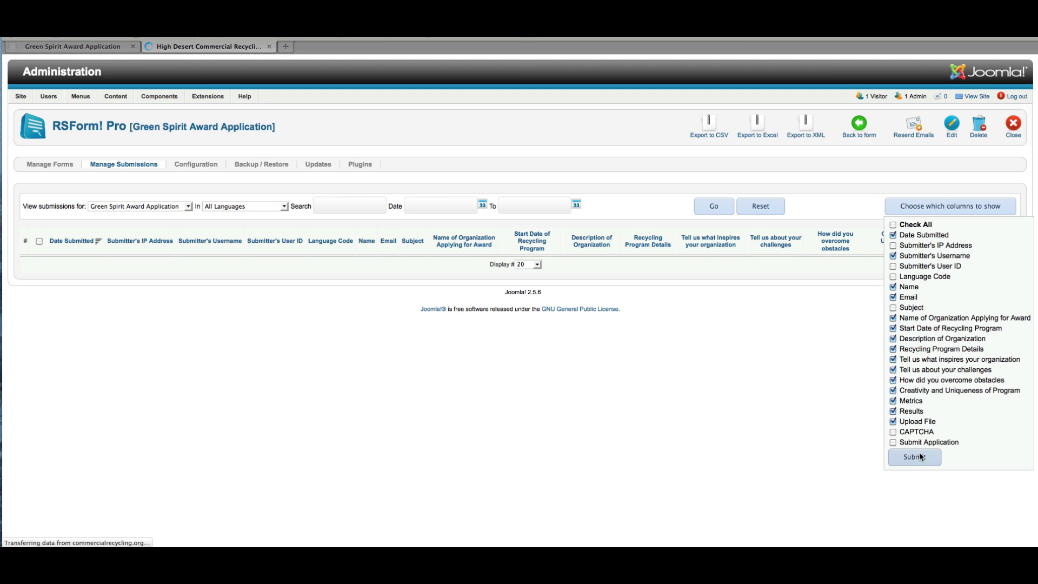